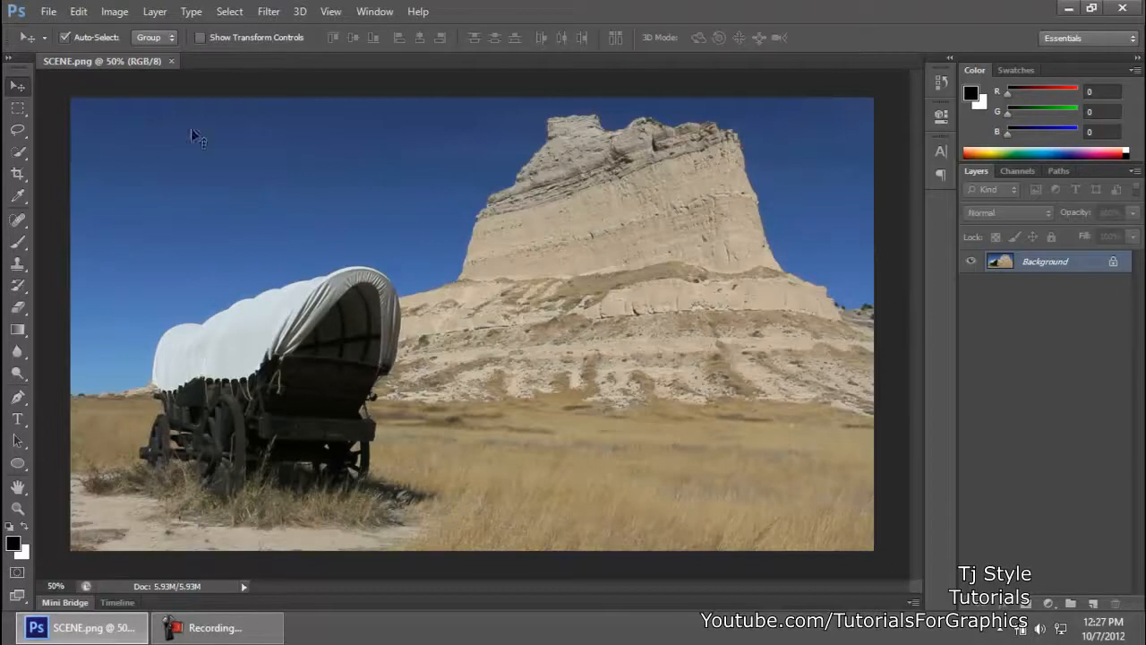
click(215, 627)
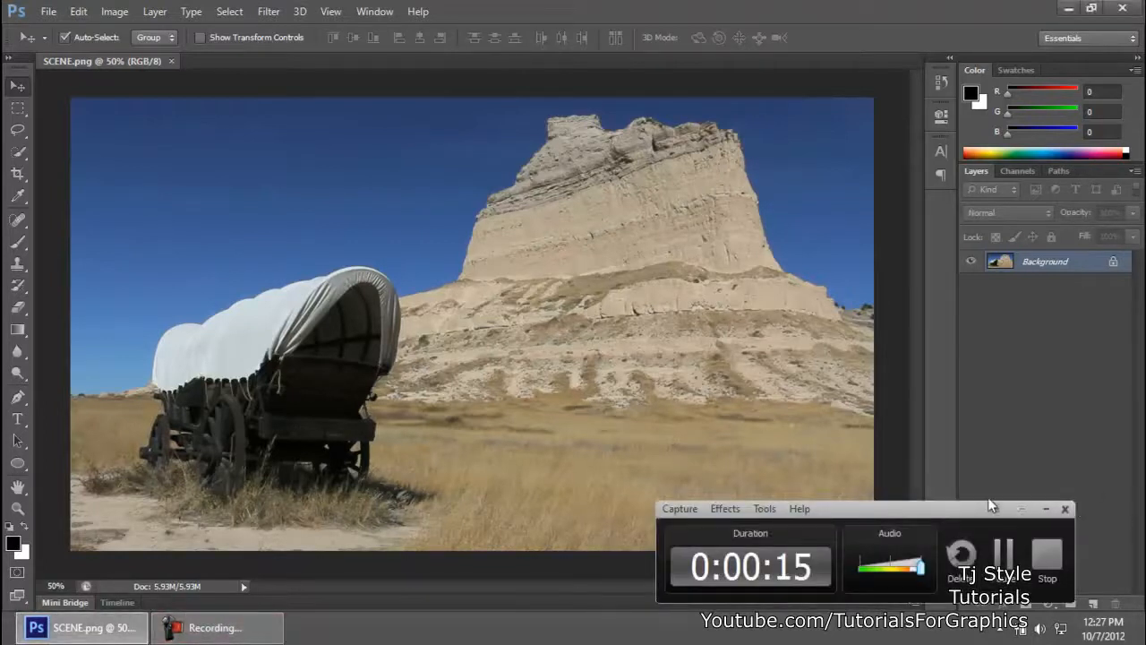
drag(992, 508, 1036, 513)
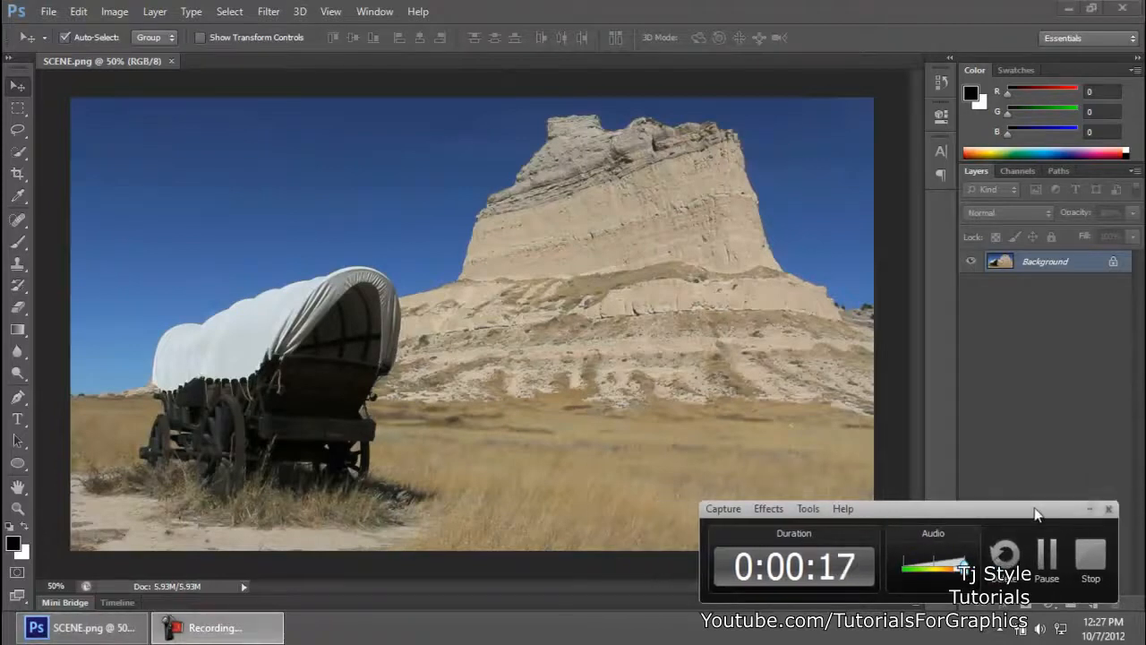
click(1087, 509)
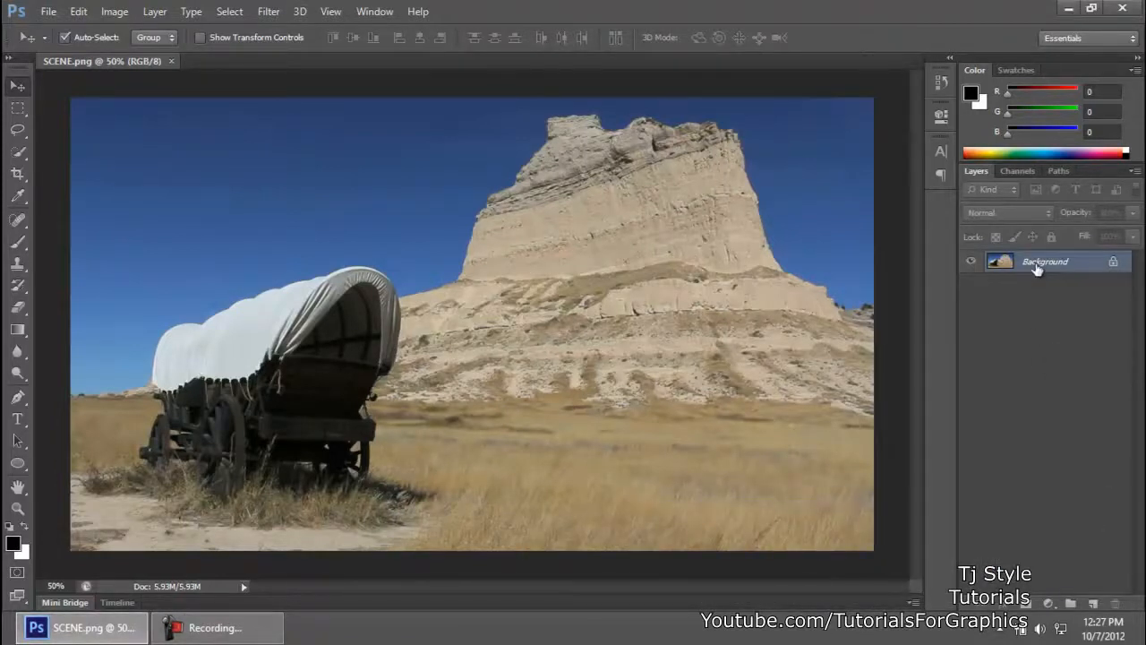
Step: Apply a Black & White adjustment directly to the Background layer, using the Darker preset with Reds lowered to the minimum
click(119, 14)
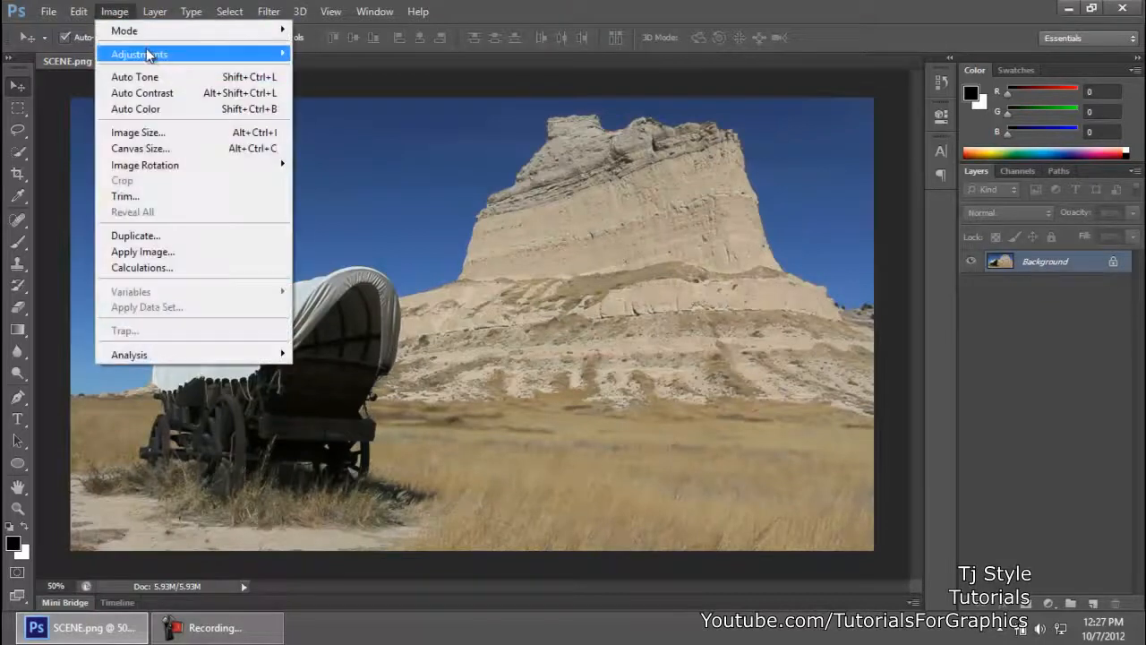
mouse_move(153, 54)
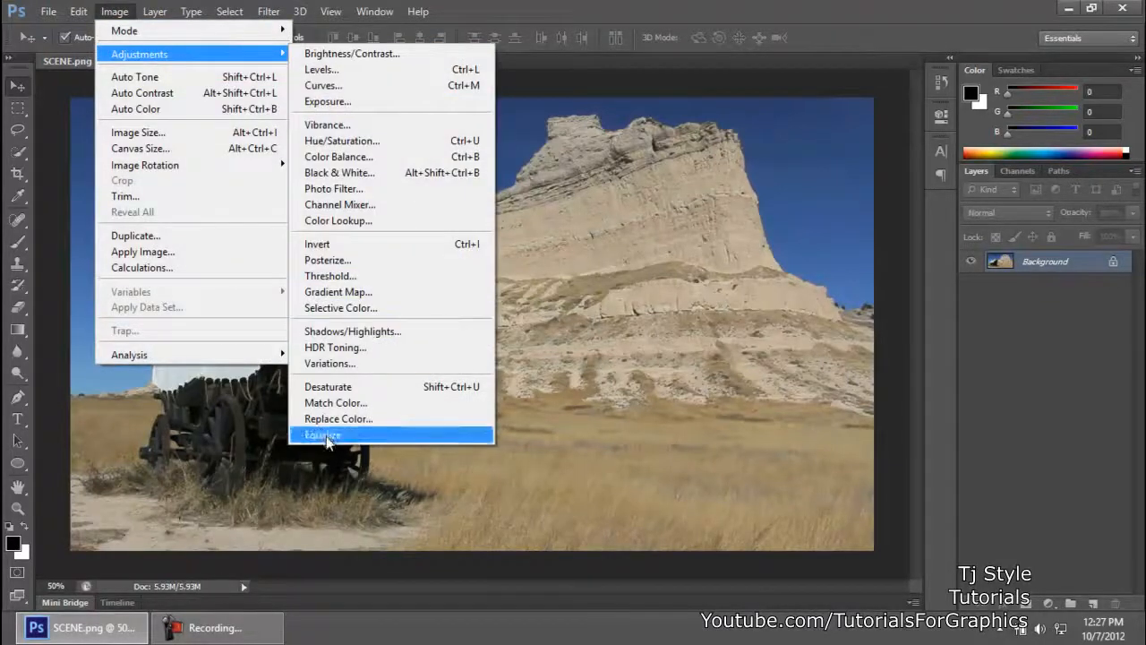
click(332, 177)
drag(710, 144, 809, 155)
click(736, 174)
click(730, 247)
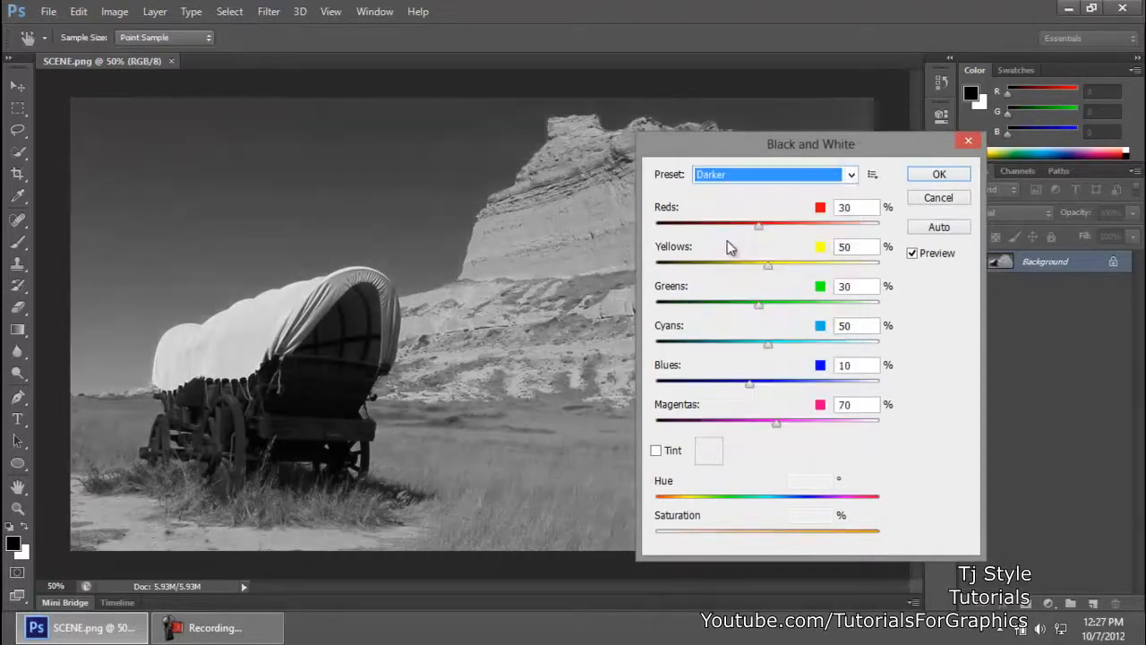
drag(760, 225, 656, 224)
drag(749, 156, 552, 228)
click(763, 246)
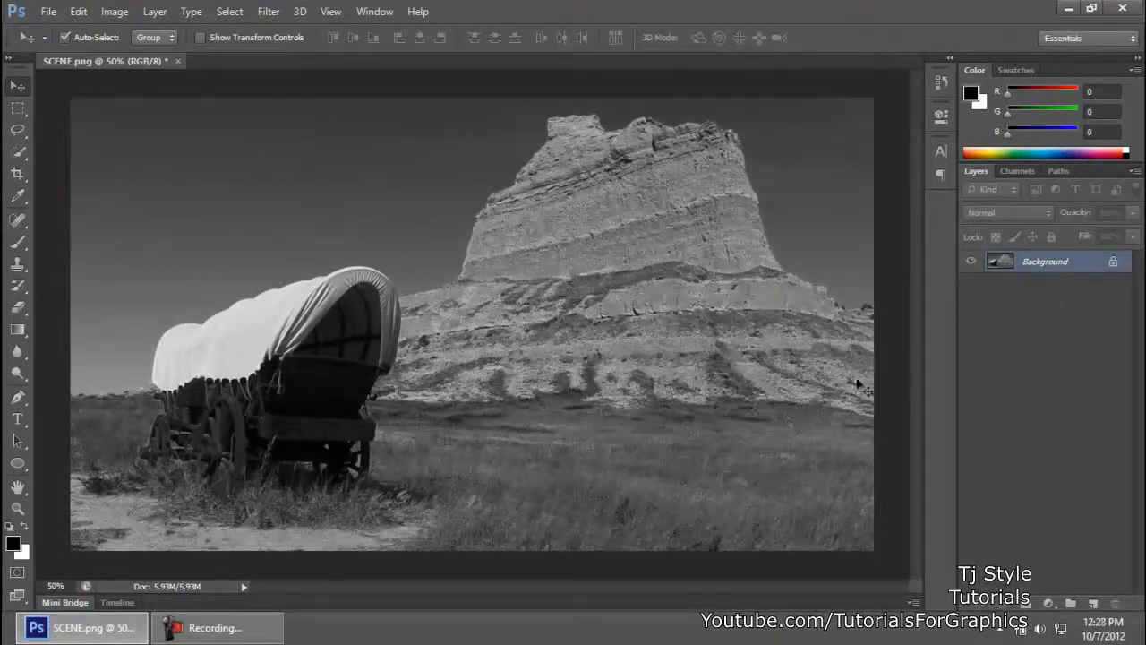
Step: Place the sample text "TjStyle" in the sky above the wagon and delete its text layer
key(t)
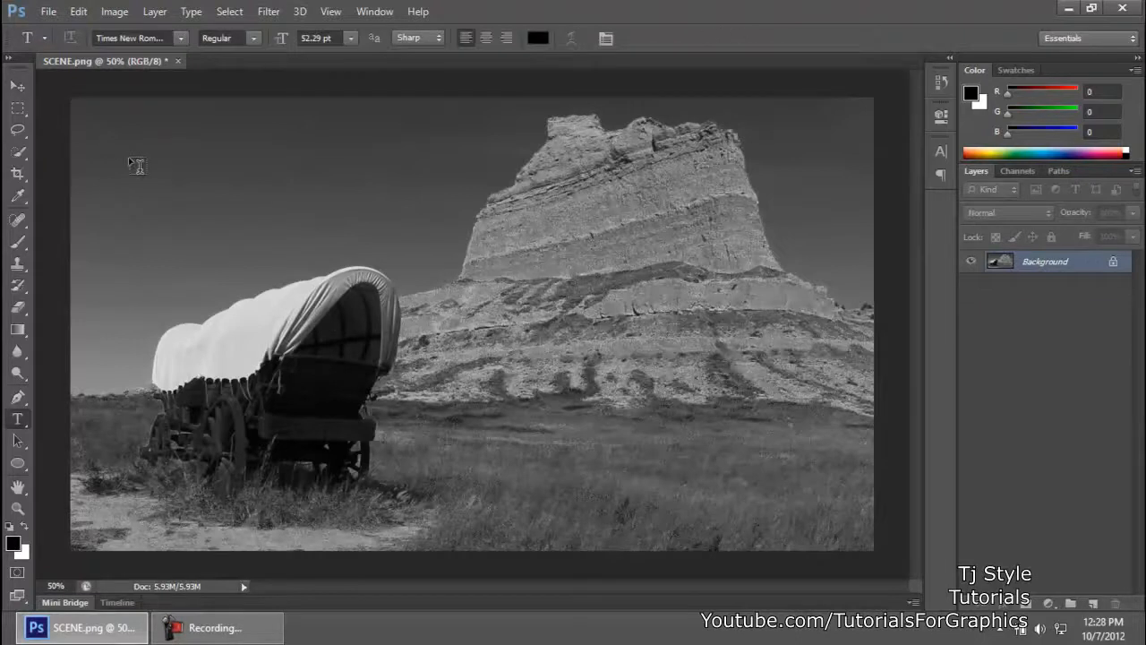
click(129, 160)
text(TjStyle)
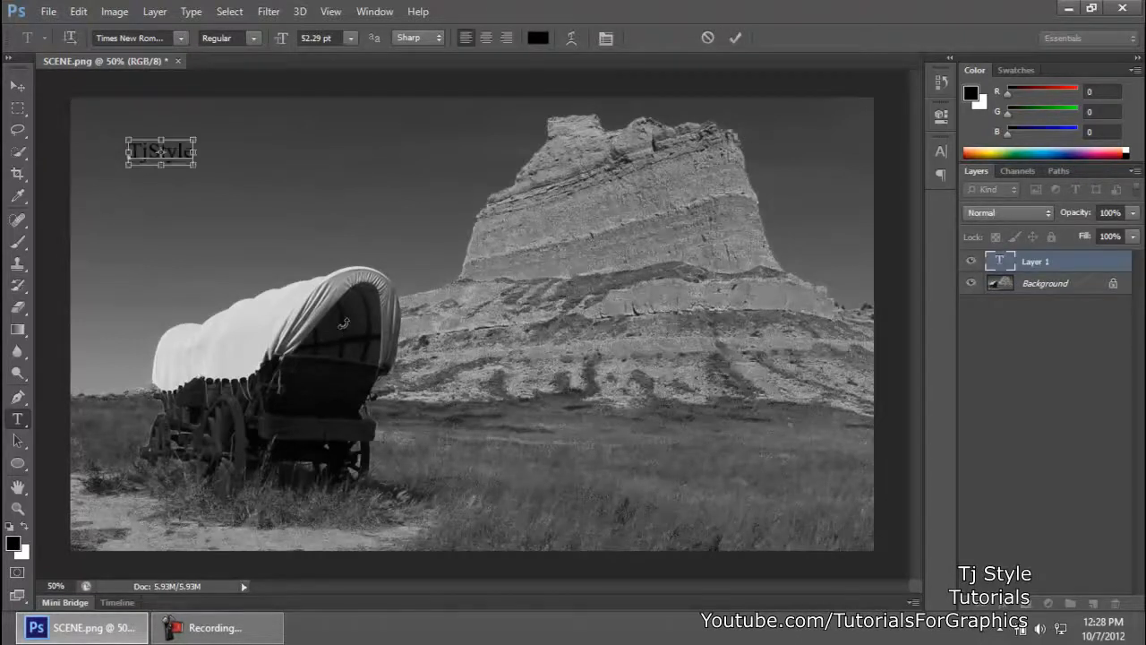
key(ctrl+a)
click(17, 85)
drag(1021, 268, 1115, 603)
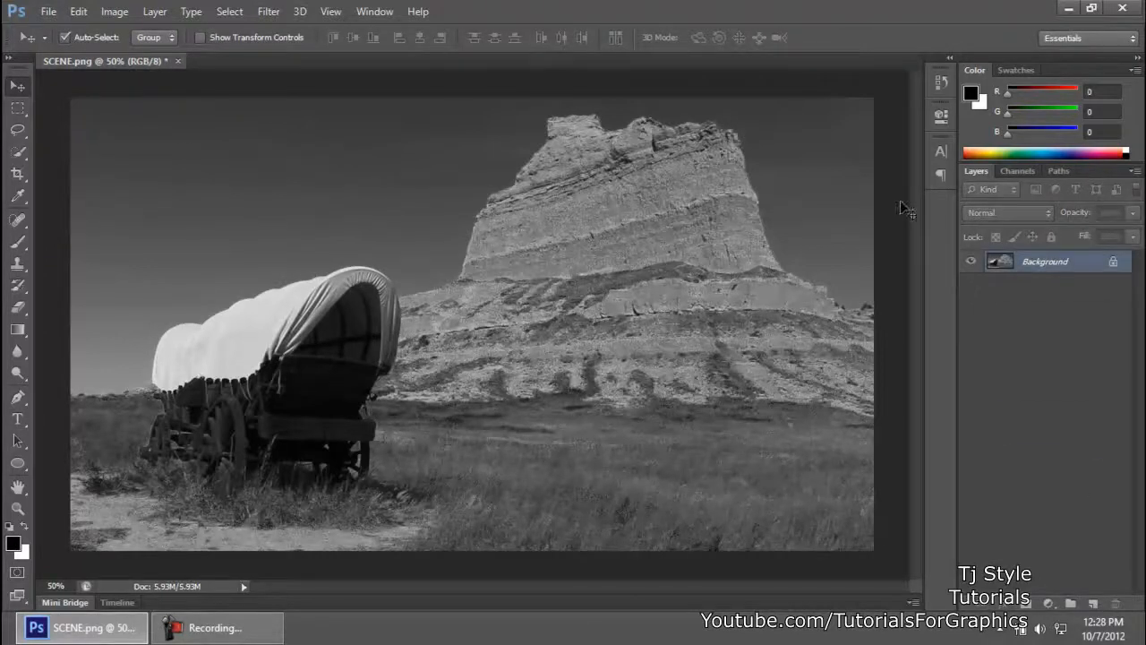
click(256, 627)
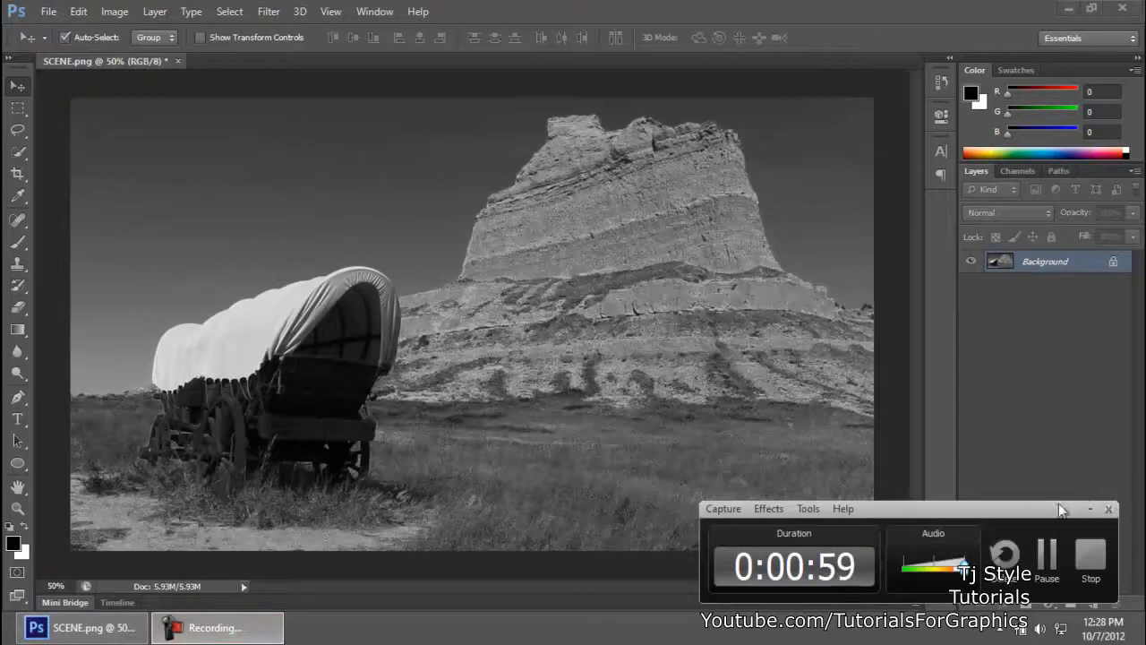
drag(1055, 501, 1079, 497)
click(1108, 499)
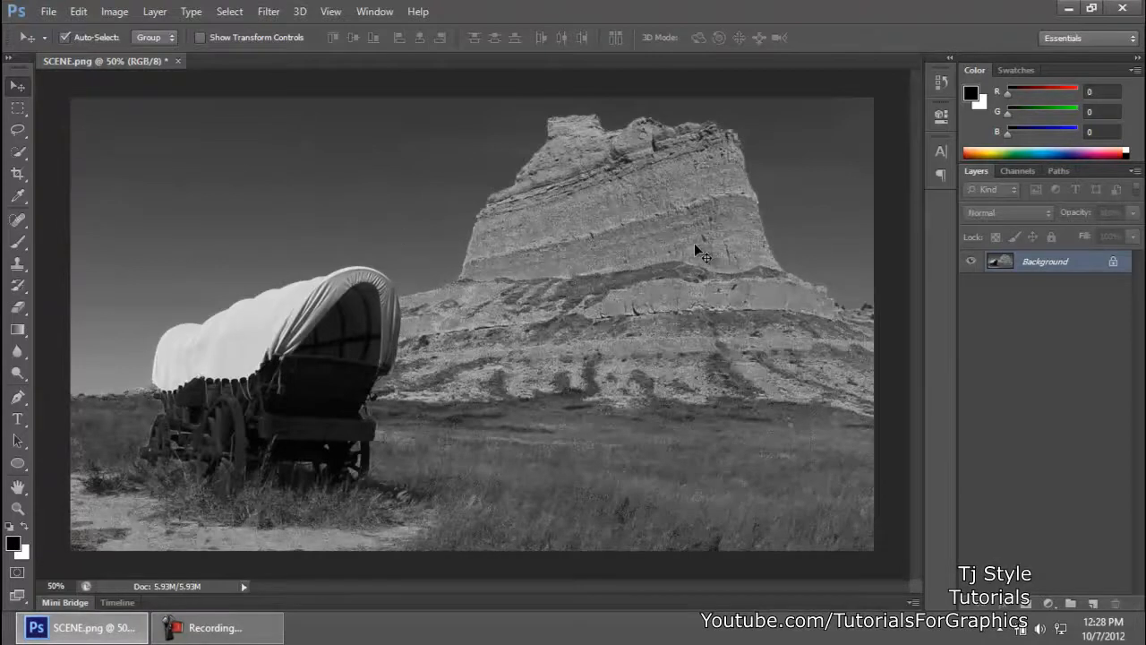
click(261, 629)
drag(1051, 499, 1015, 499)
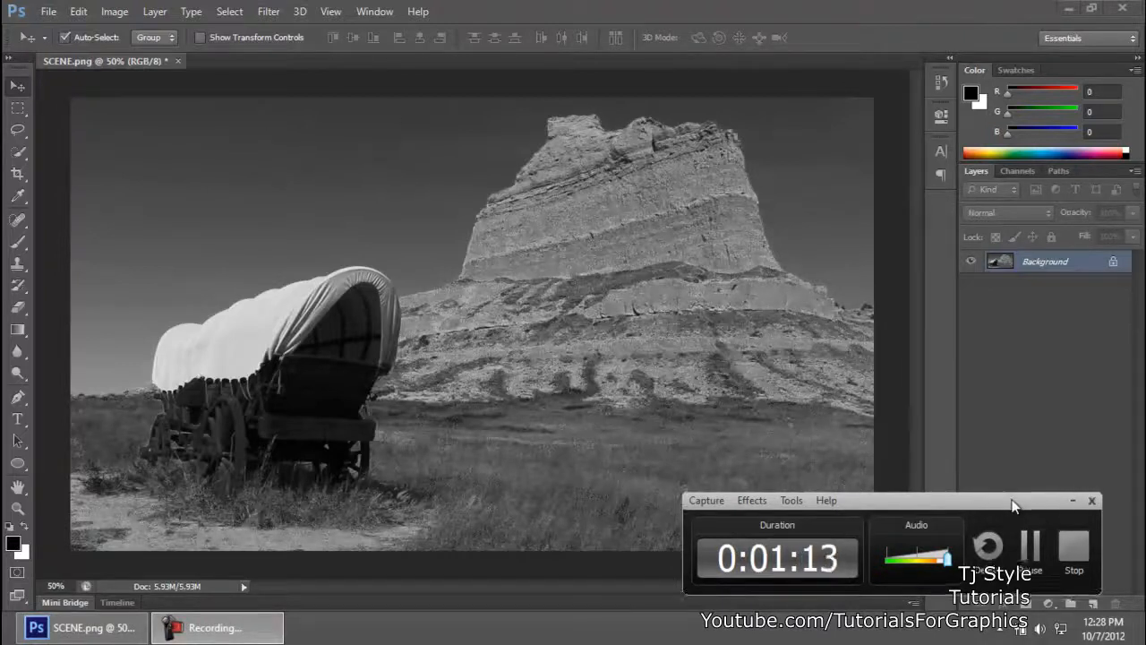
click(1072, 499)
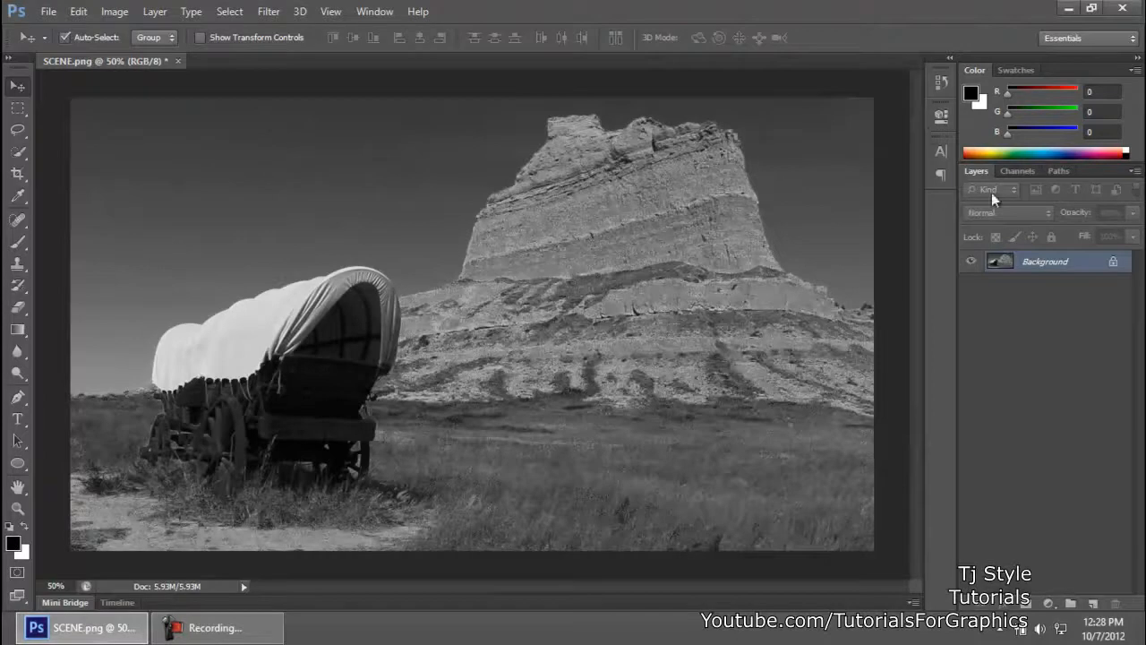
Step: Undo the text layer changes and the Black & White adjustment on the Background layer
key(ctrl+alt+z)
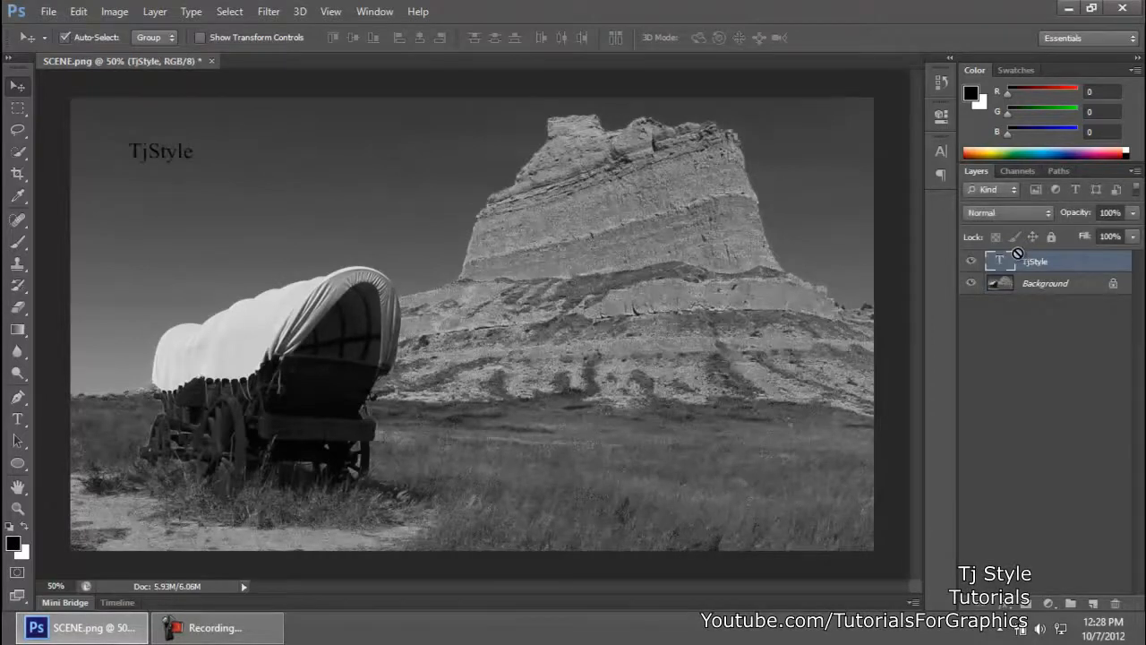
key(ctrl+alt+z)
key(ctrl+alt+z)
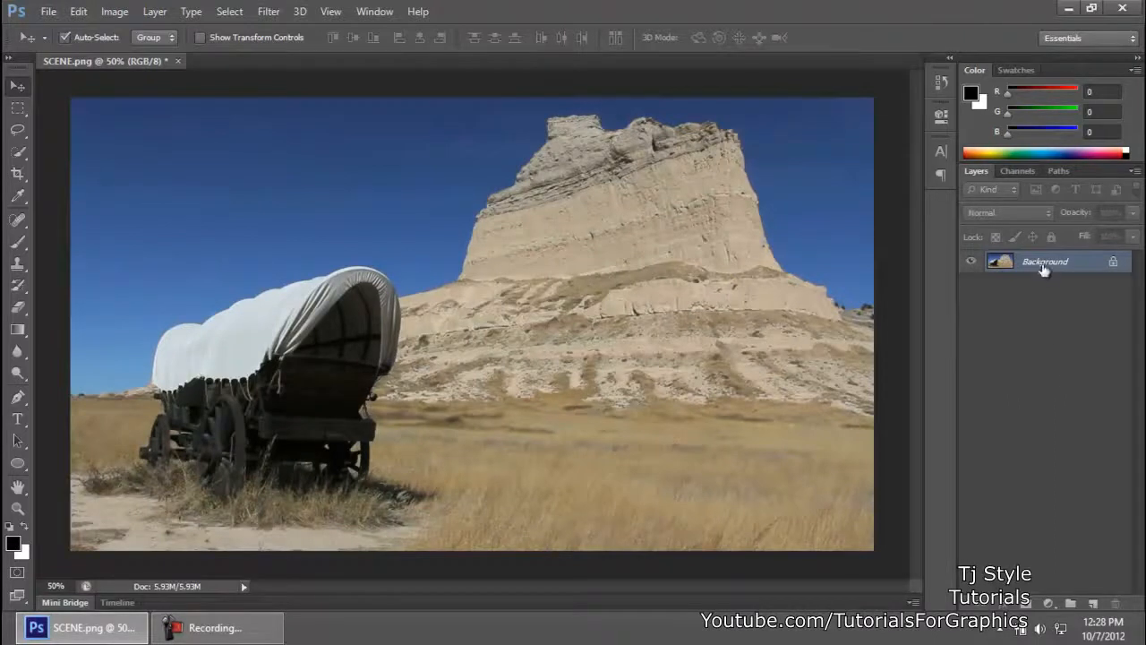
click(238, 636)
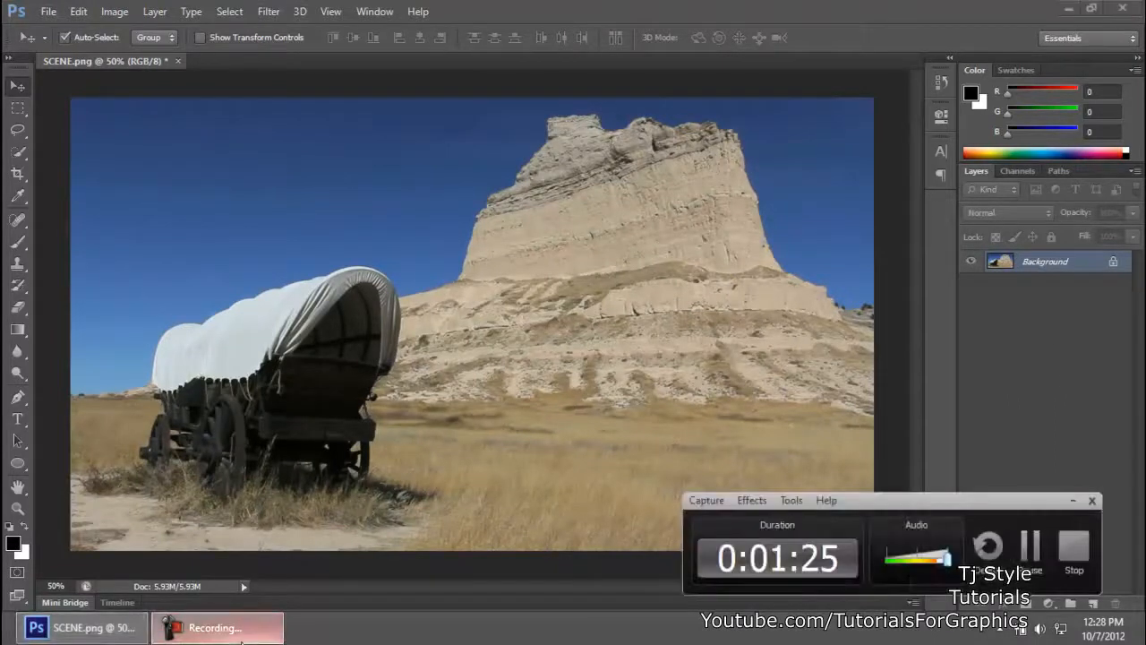
click(1073, 500)
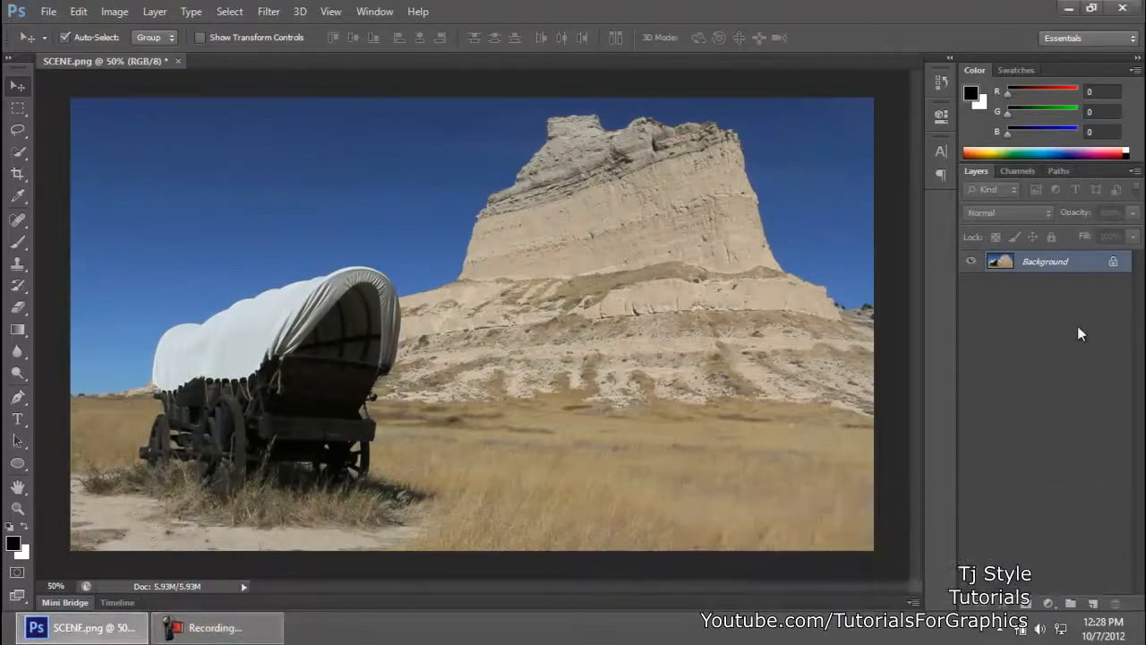
Step: Convert the locked Background into a regular layer named Layer 0 and leave no layer selected
alt+double_click(1043, 261)
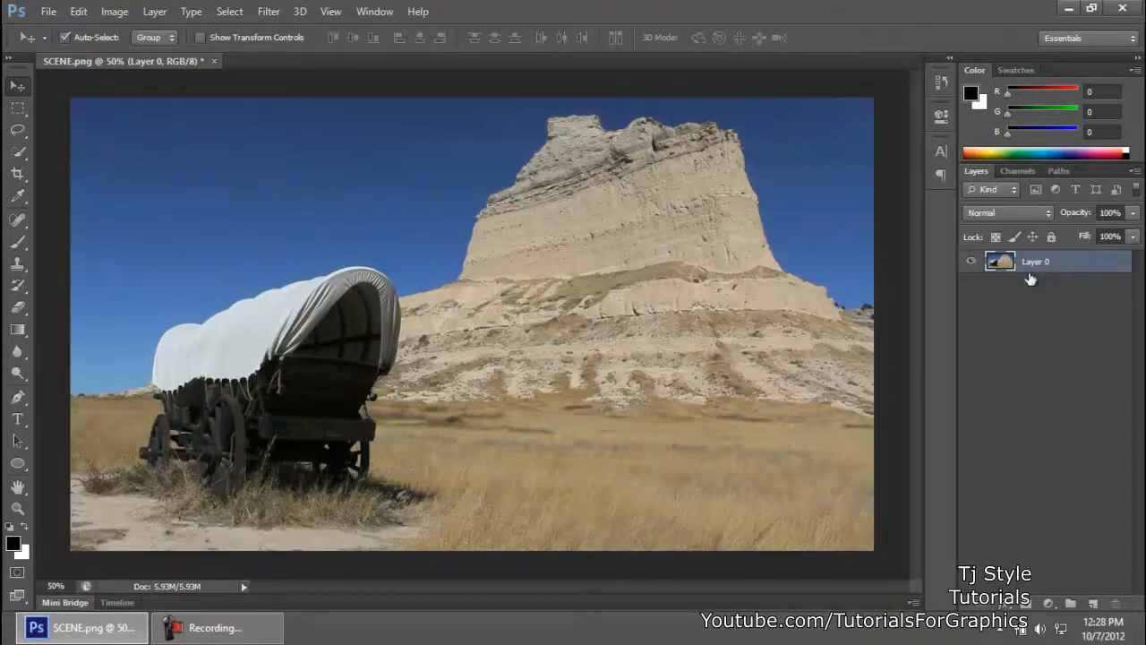
click(1054, 300)
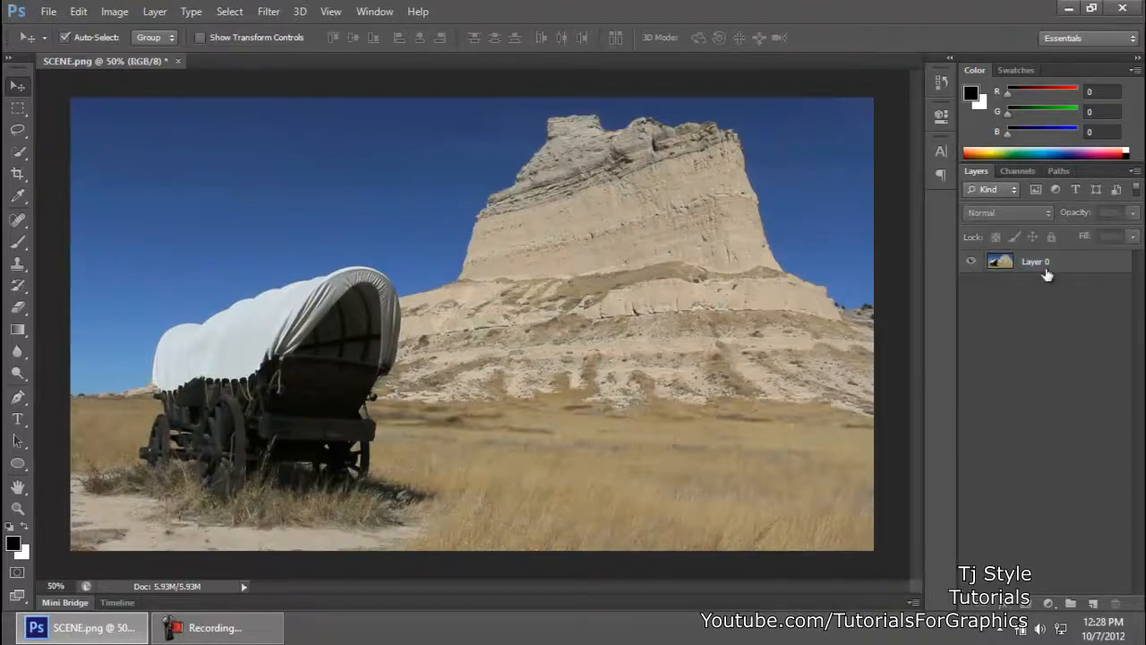
click(1046, 271)
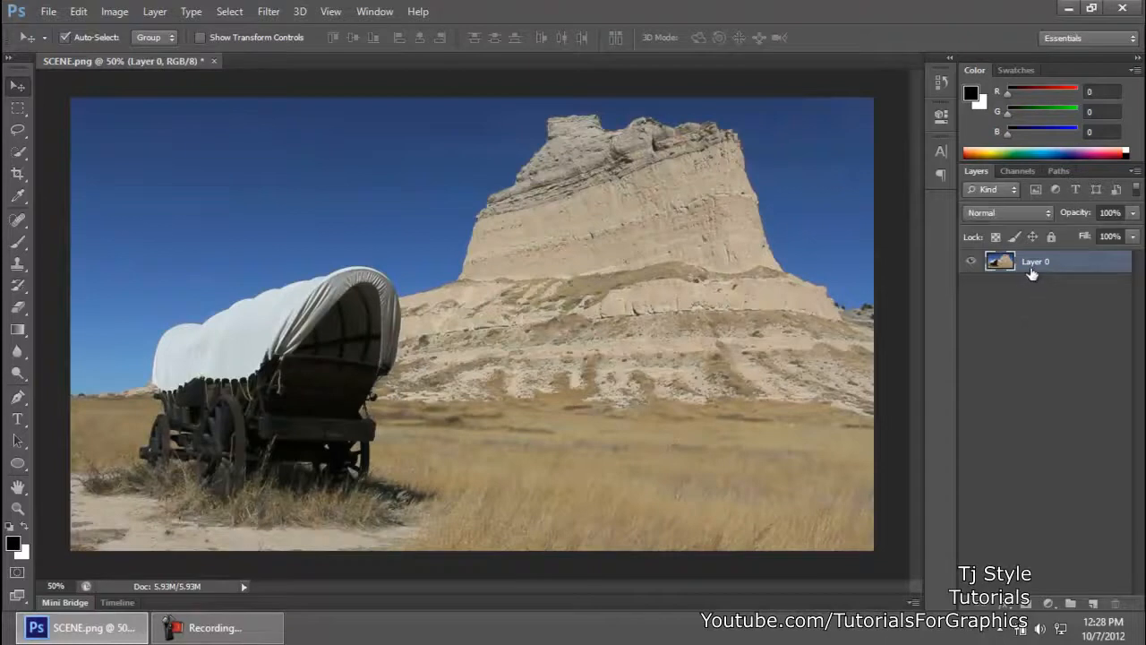
click(1061, 374)
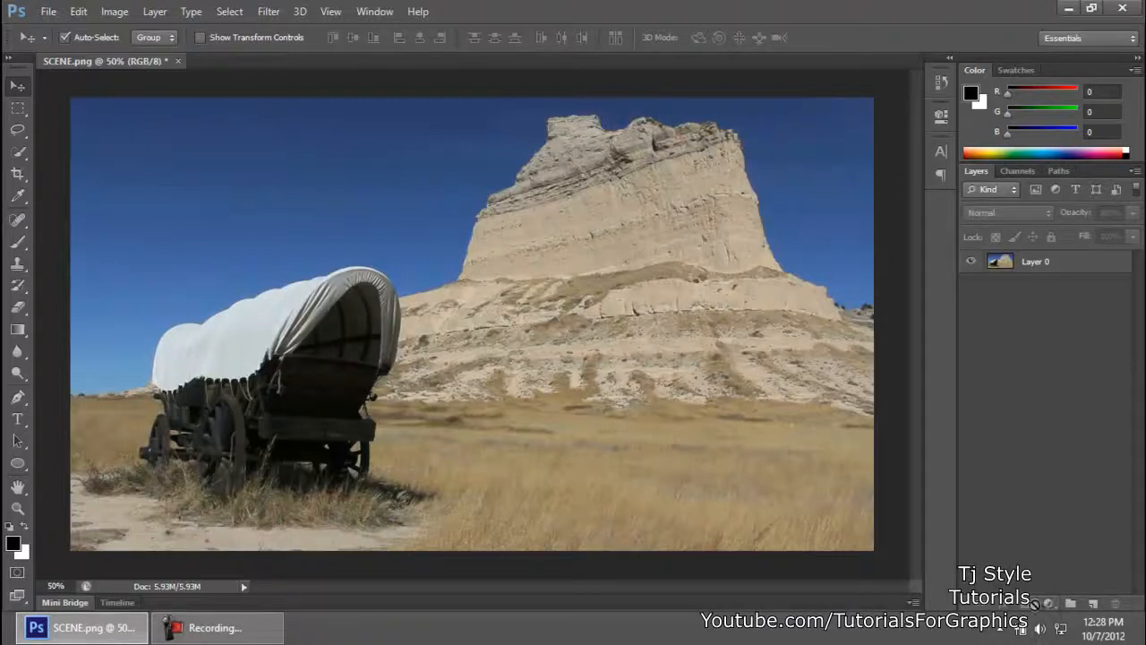
click(1048, 604)
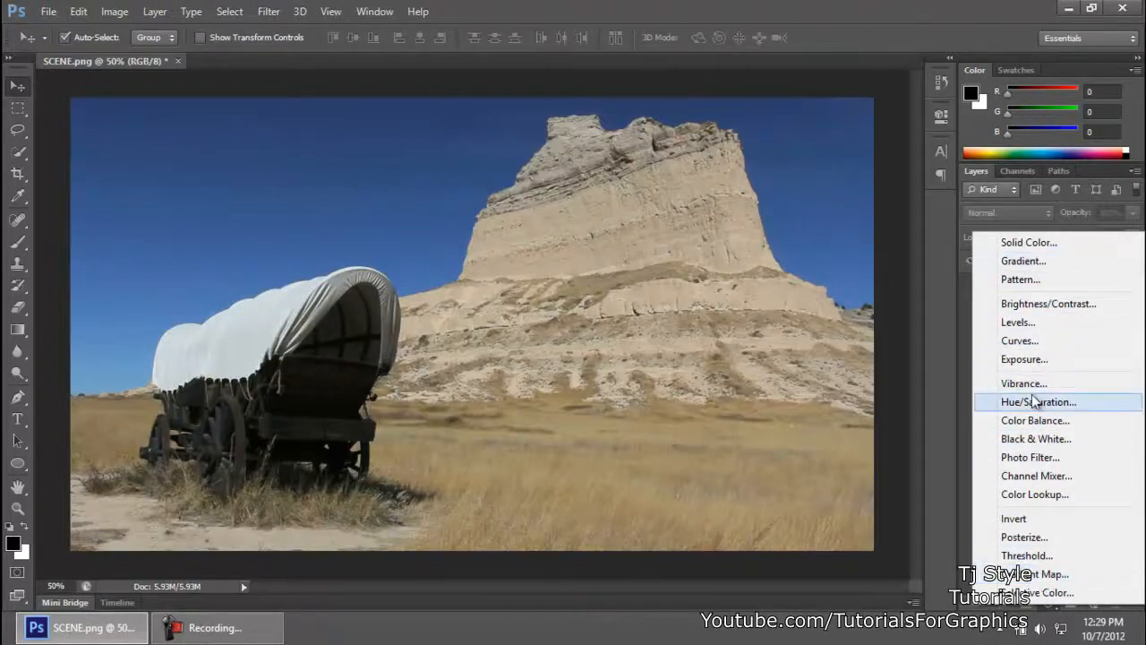
click(120, 15)
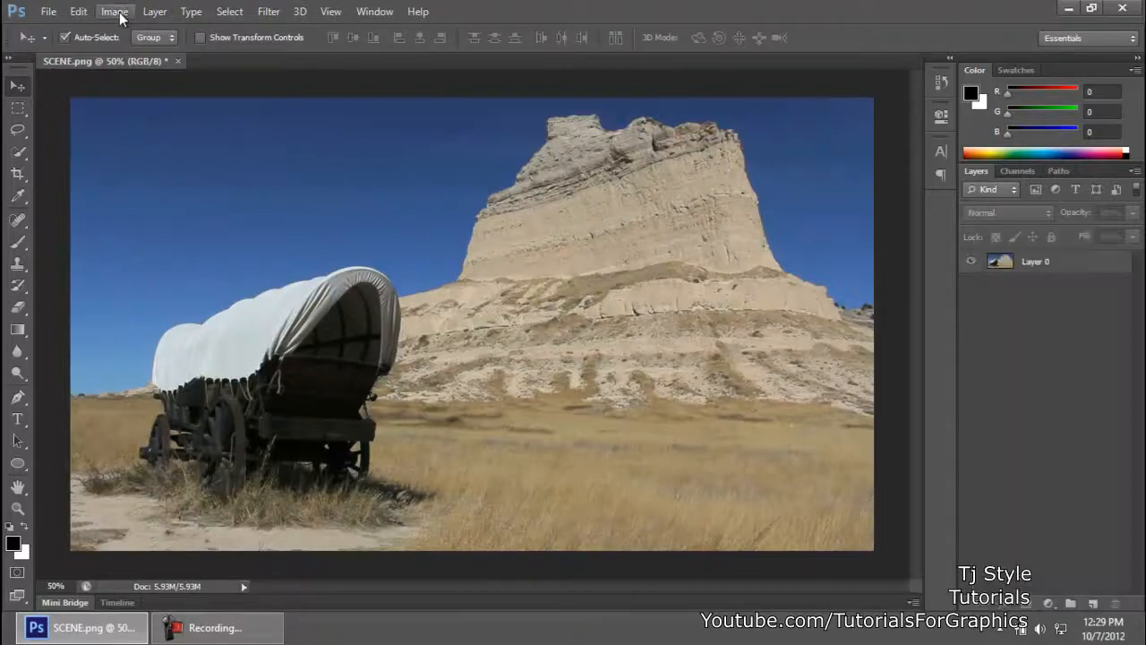
click(126, 15)
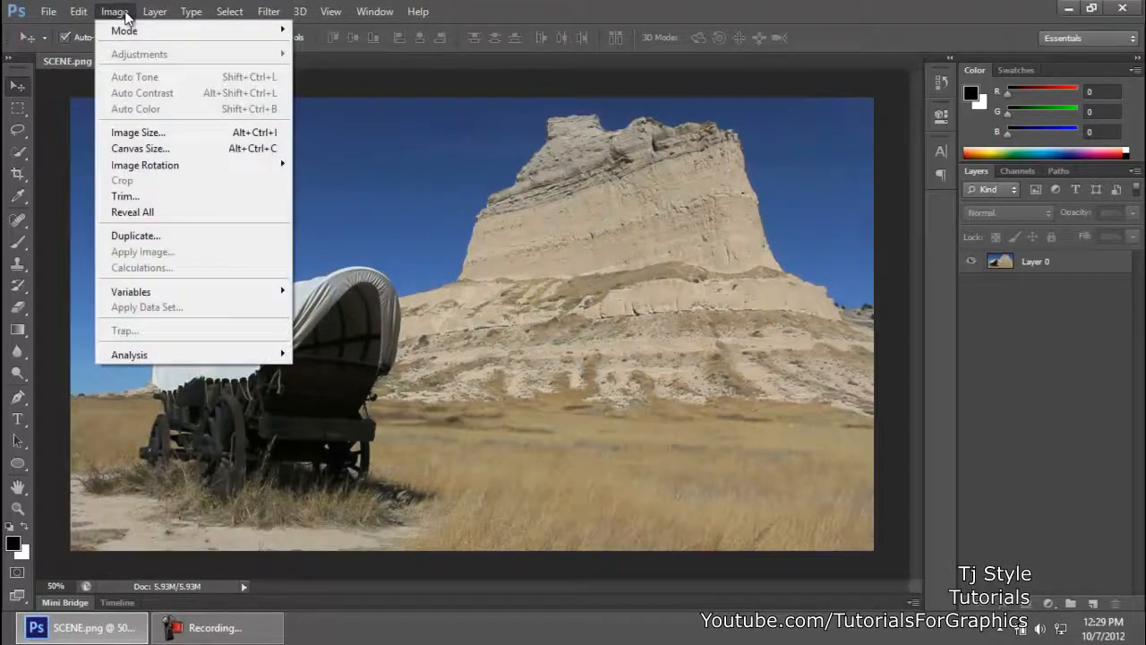
click(125, 15)
Step: Add a Black & White adjustment layer above Layer 0 with the Darker preset and Reds at -200, and reselect Layer 0
click(1051, 605)
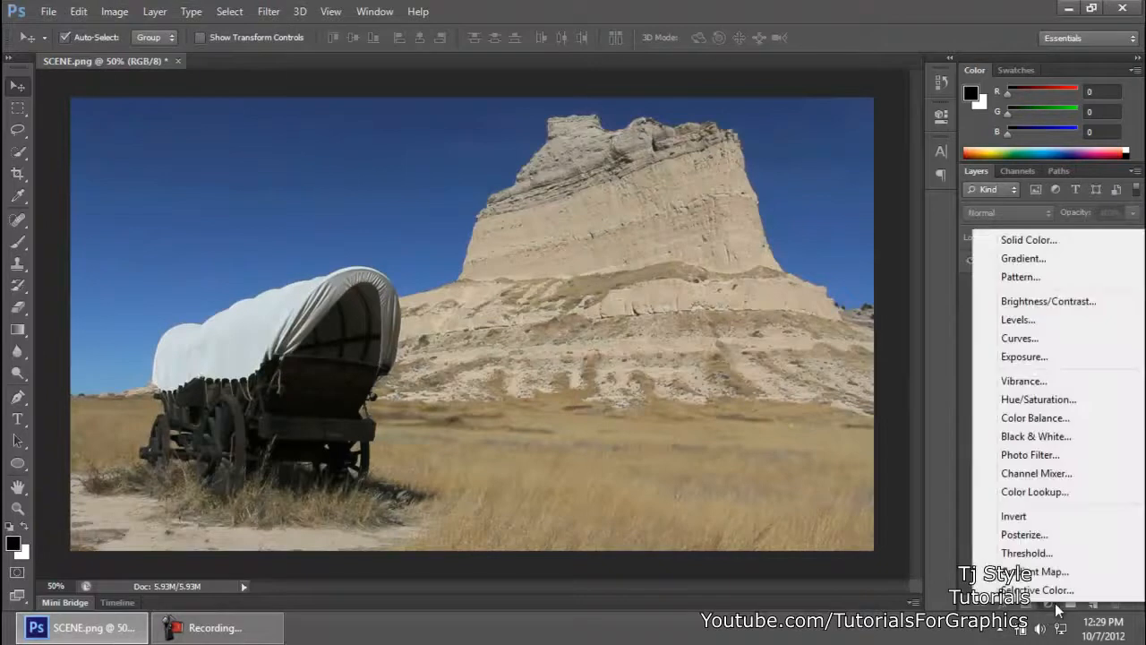
click(1039, 436)
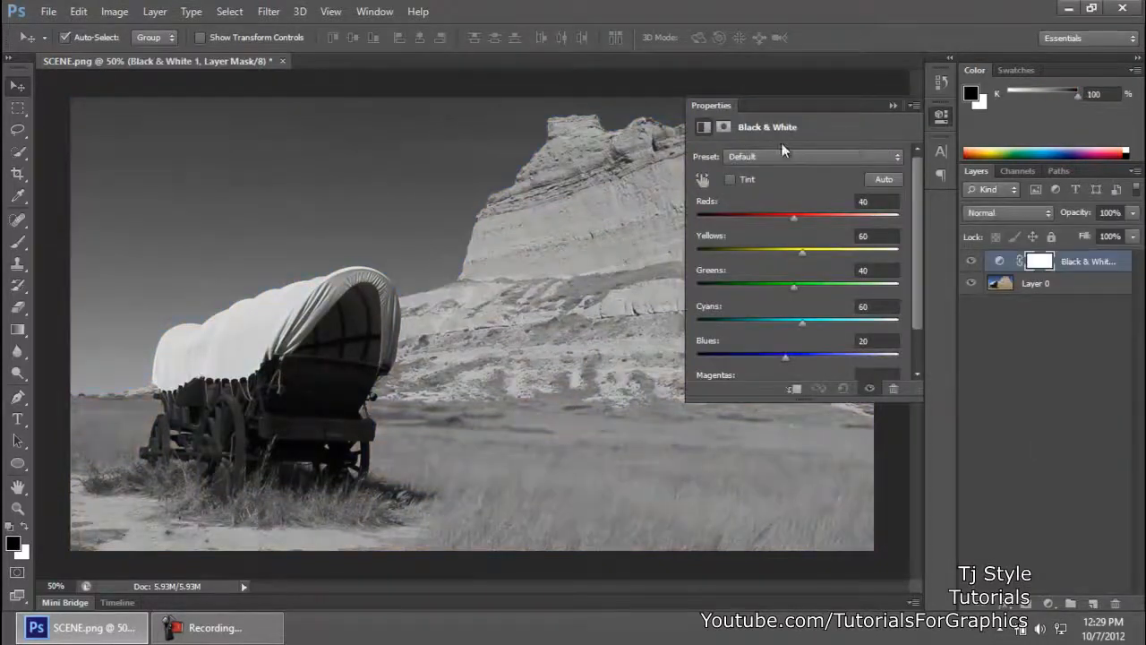
drag(800, 403, 814, 459)
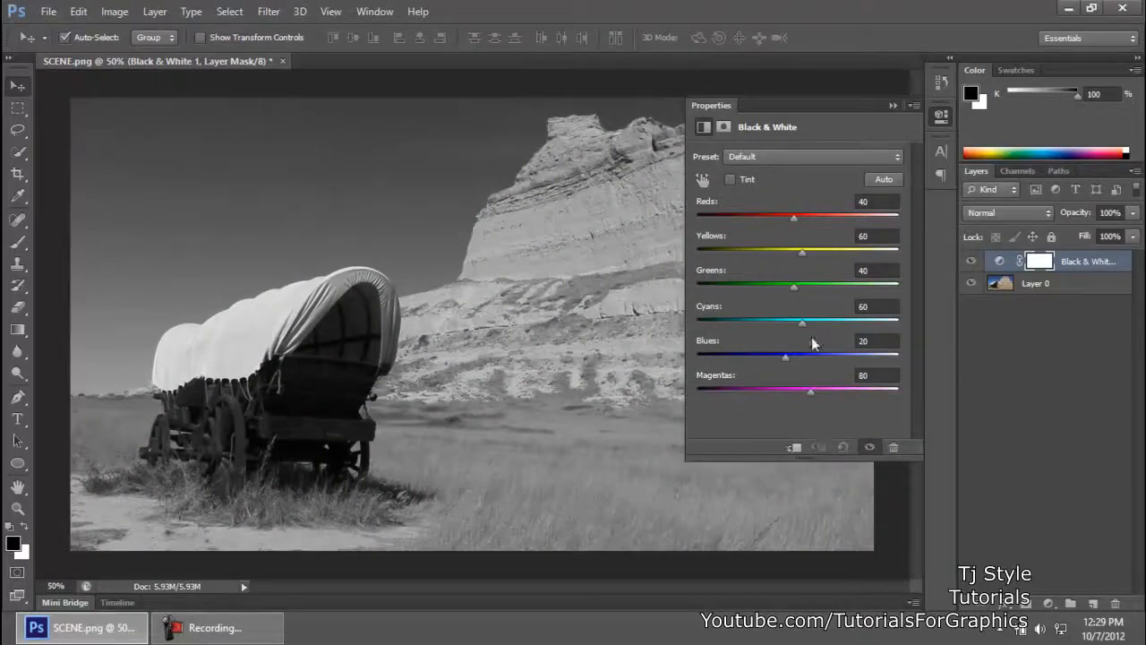
click(745, 154)
click(769, 215)
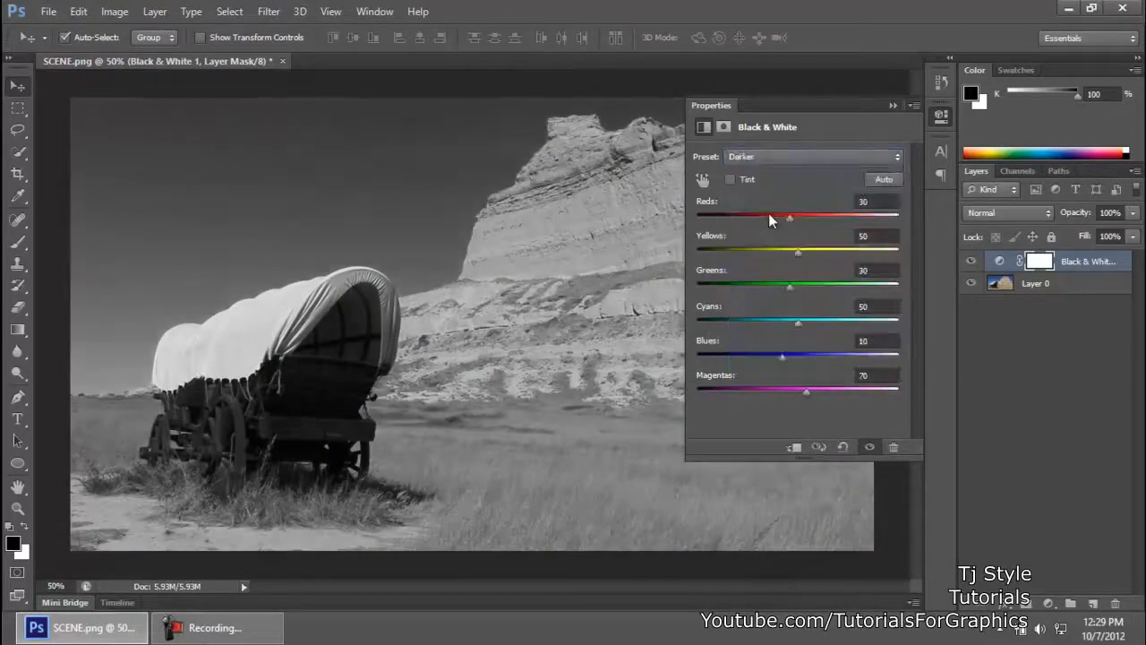
drag(789, 217, 676, 219)
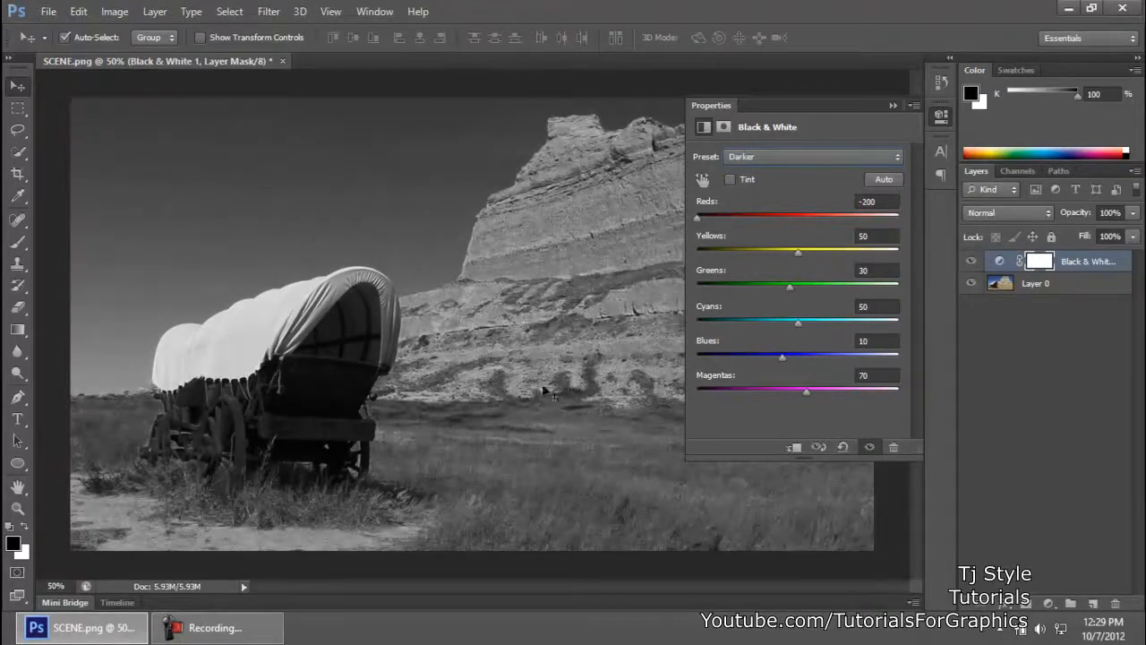
click(931, 122)
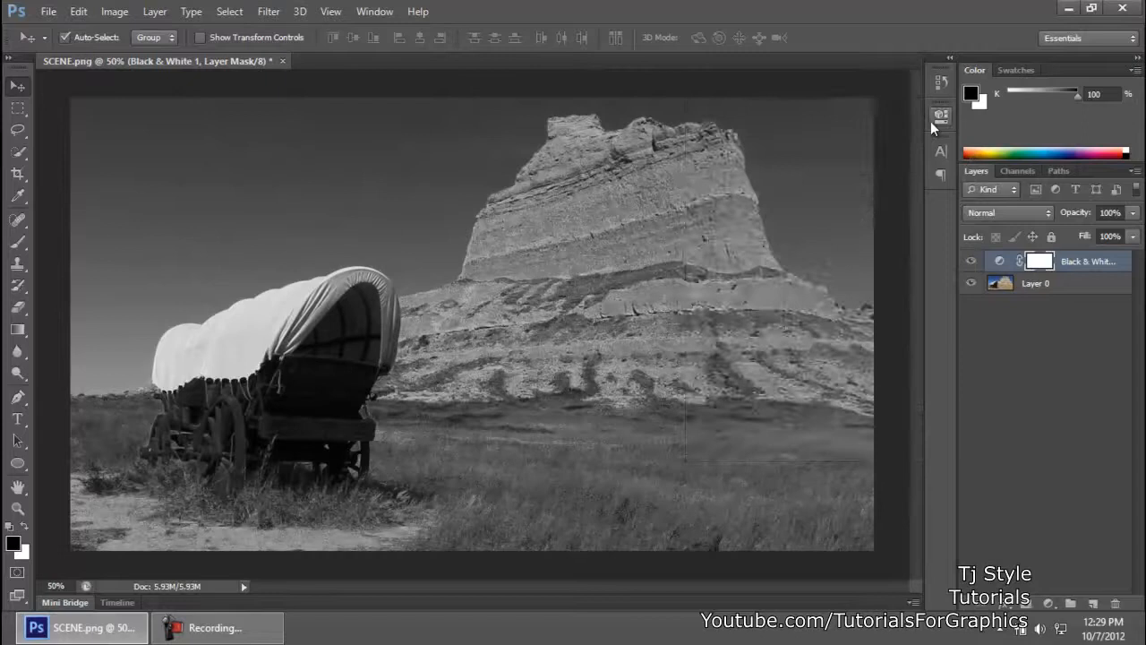
click(1048, 422)
click(1031, 296)
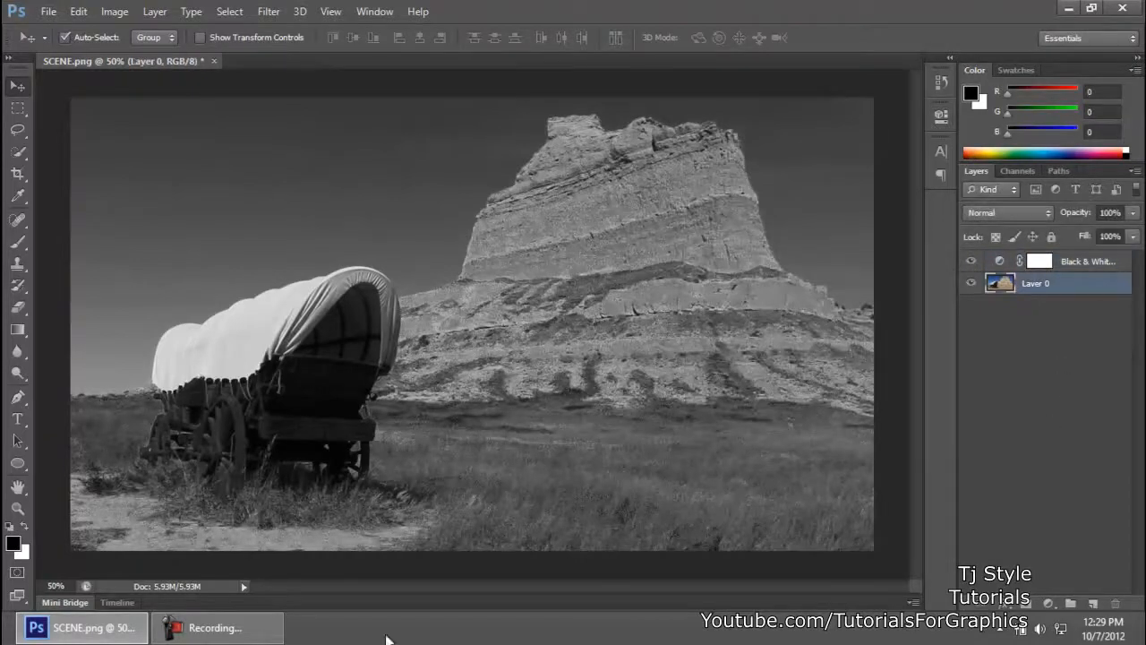
click(210, 628)
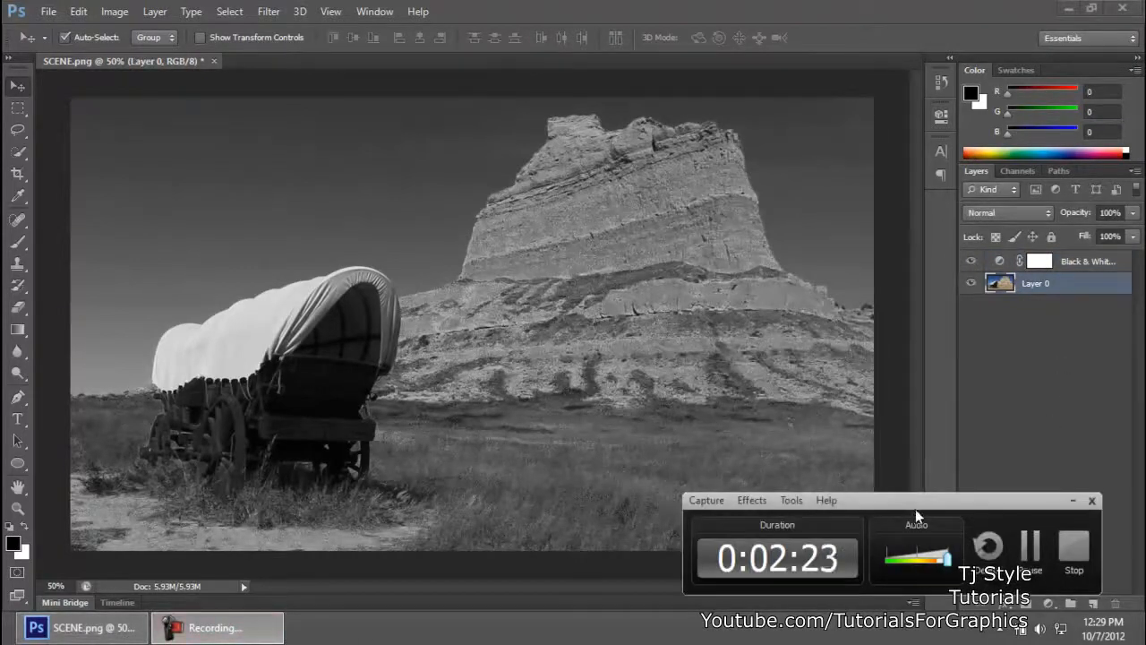
drag(922, 511, 934, 510)
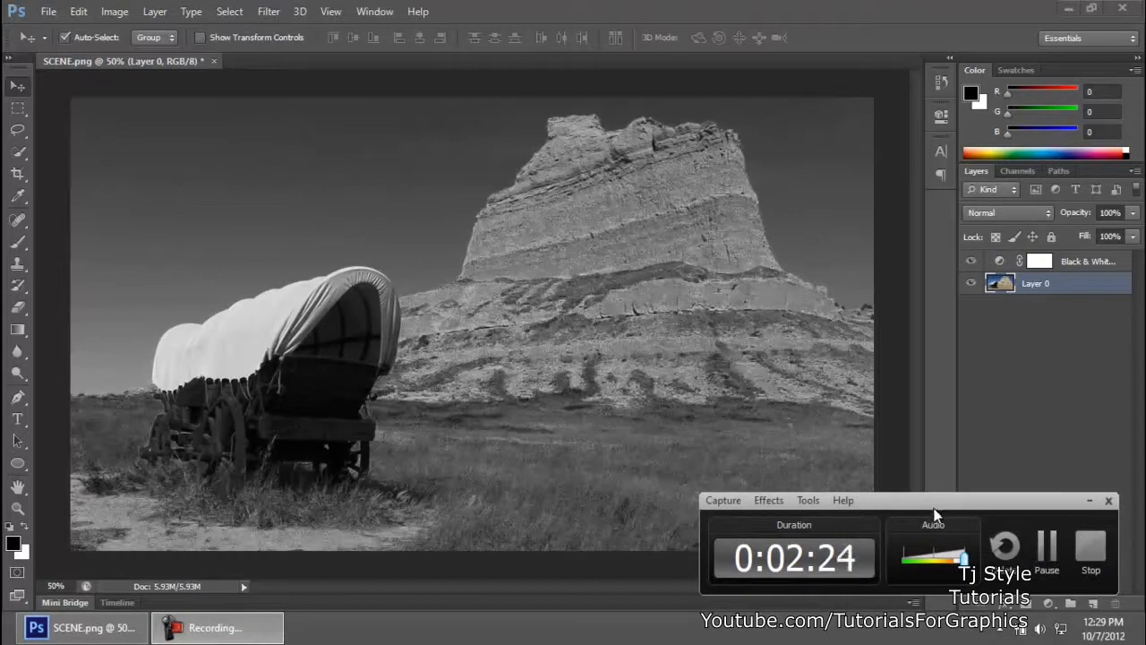
click(1088, 503)
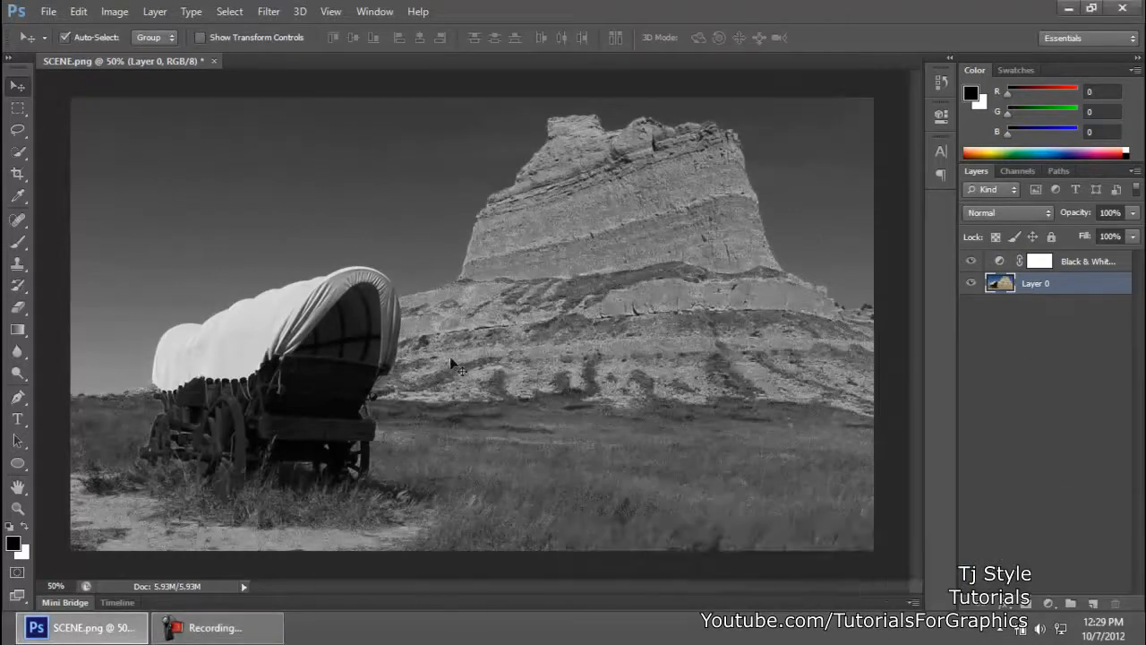
Step: Hide and show the Black & White adjustment layer to compare the photo with and without the effect
click(1091, 269)
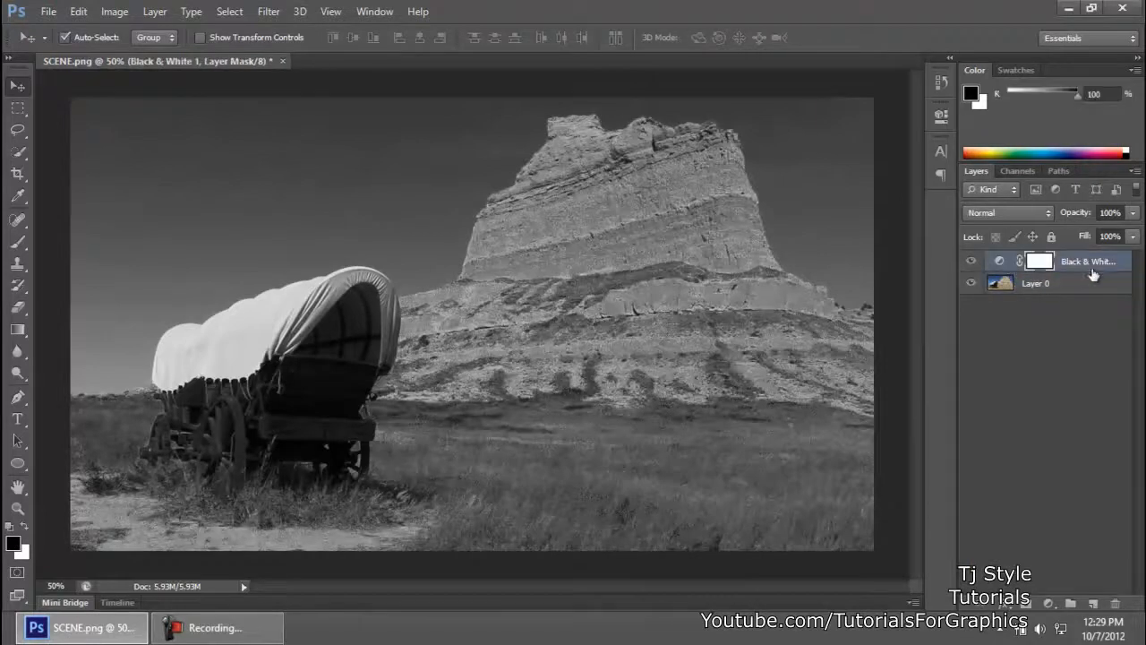
click(971, 263)
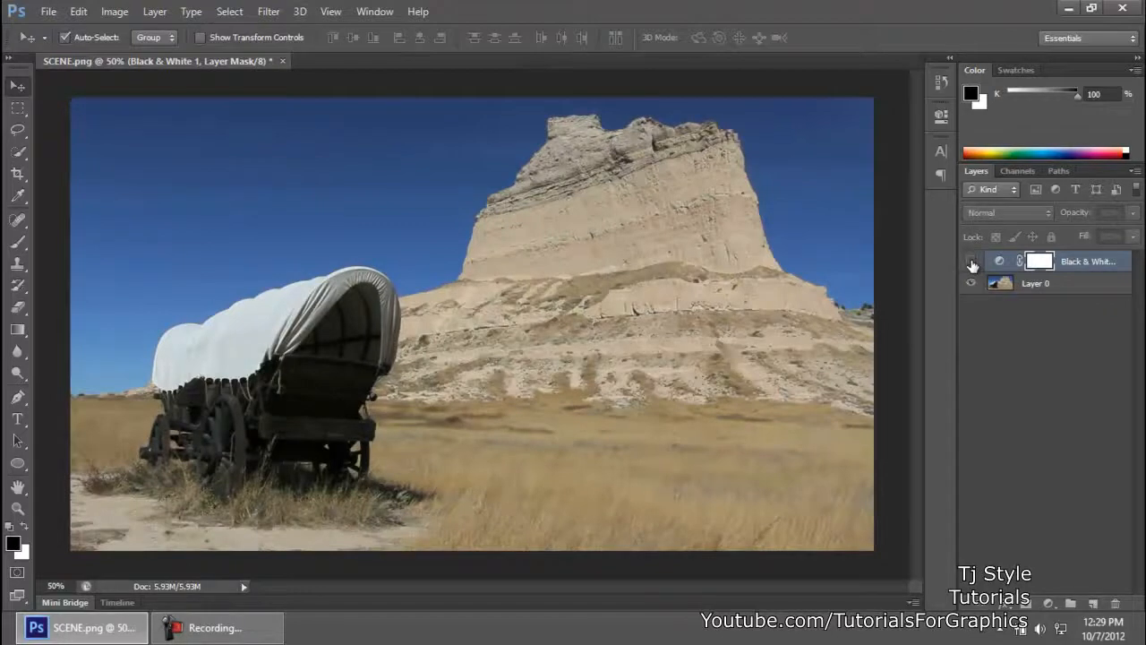
click(971, 264)
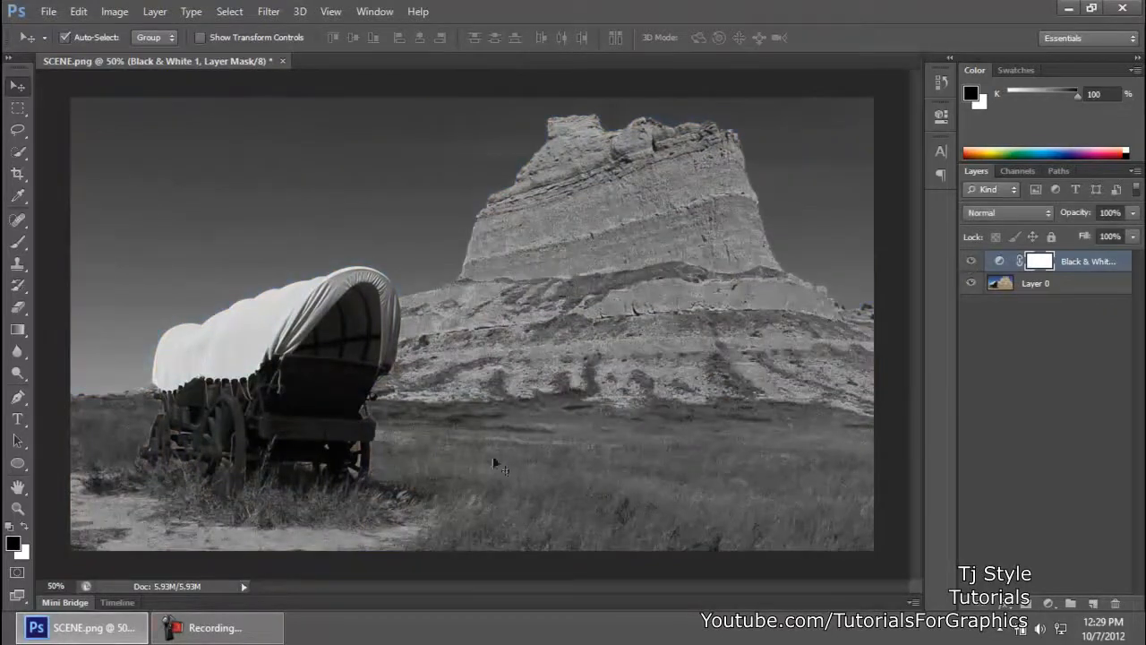
click(215, 627)
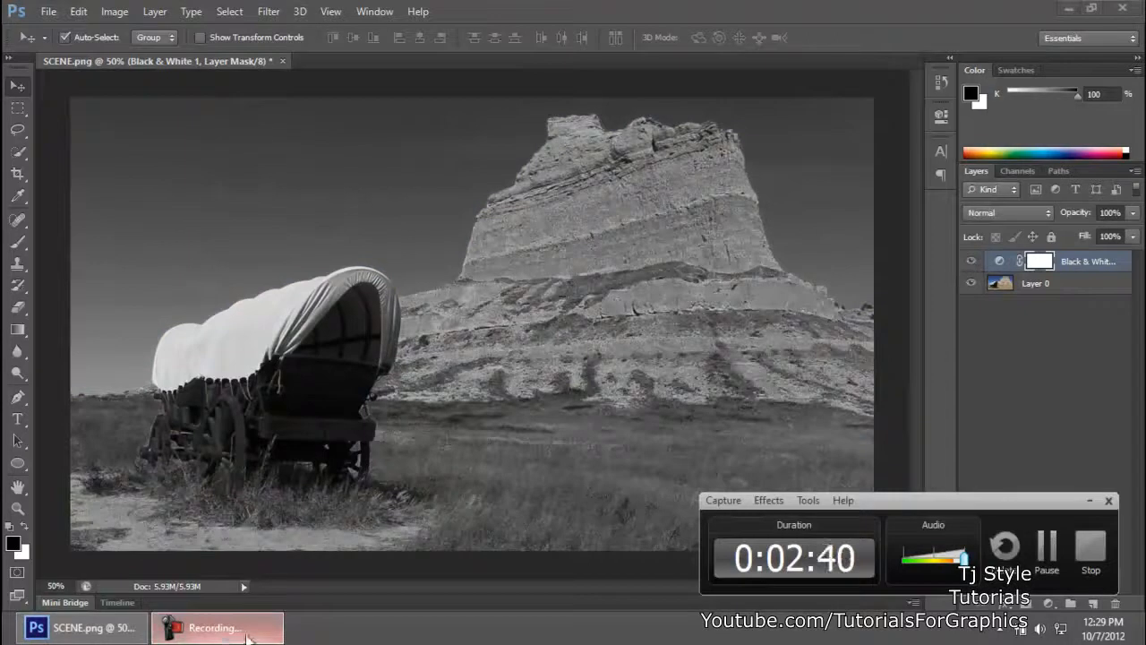
click(1090, 500)
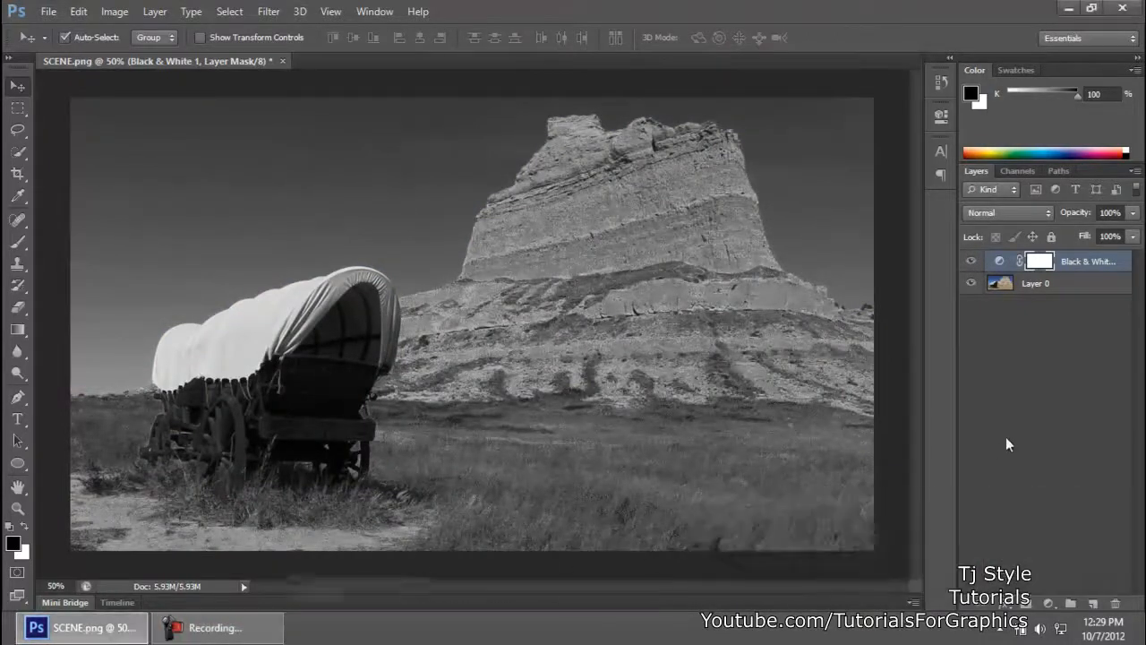
click(1066, 268)
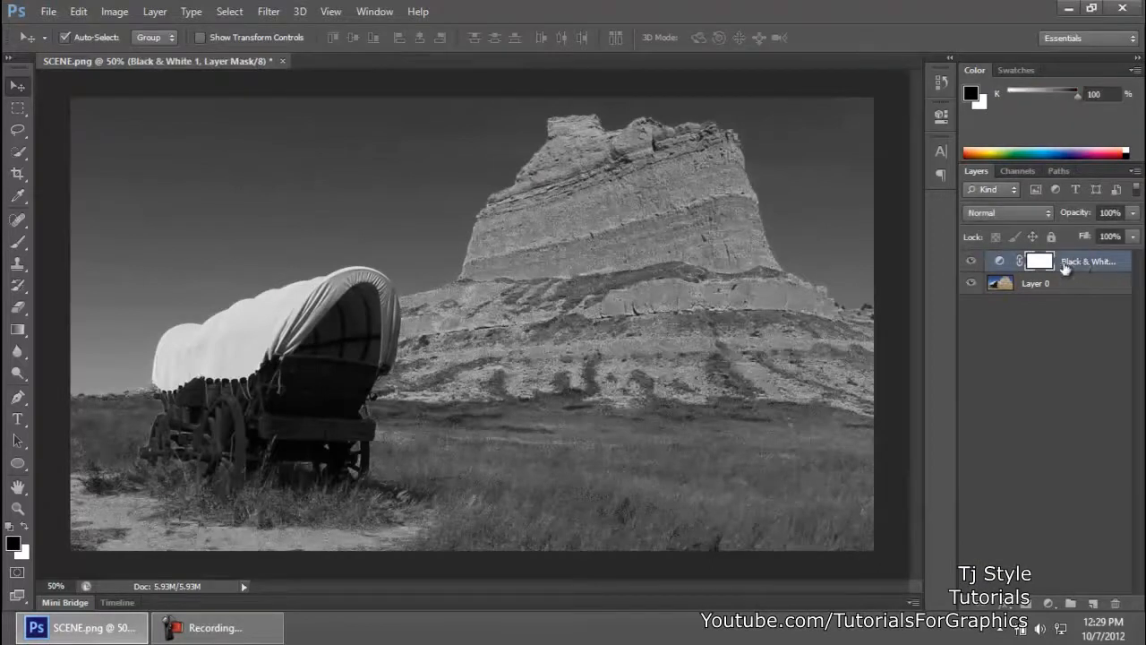
click(1000, 262)
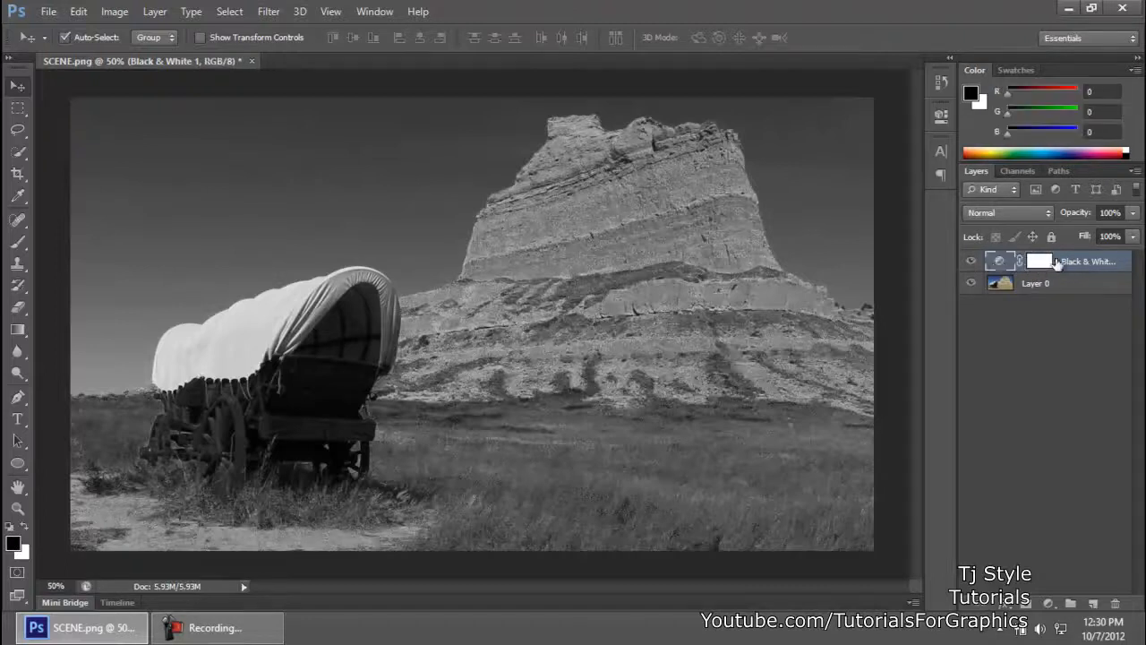
click(1035, 267)
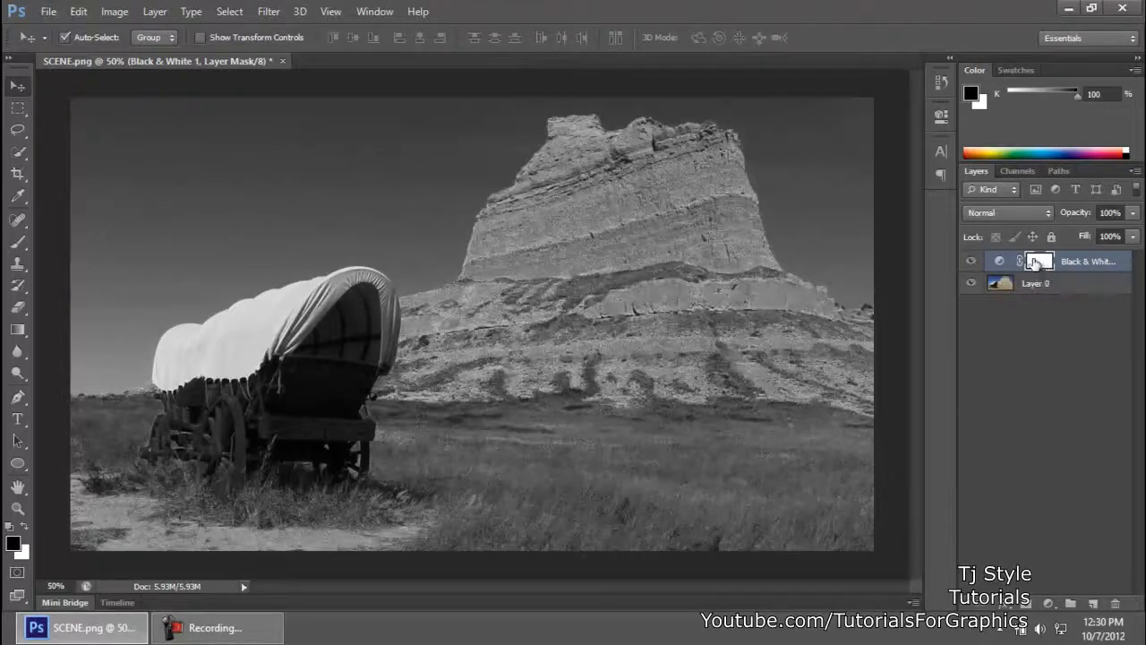
click(999, 261)
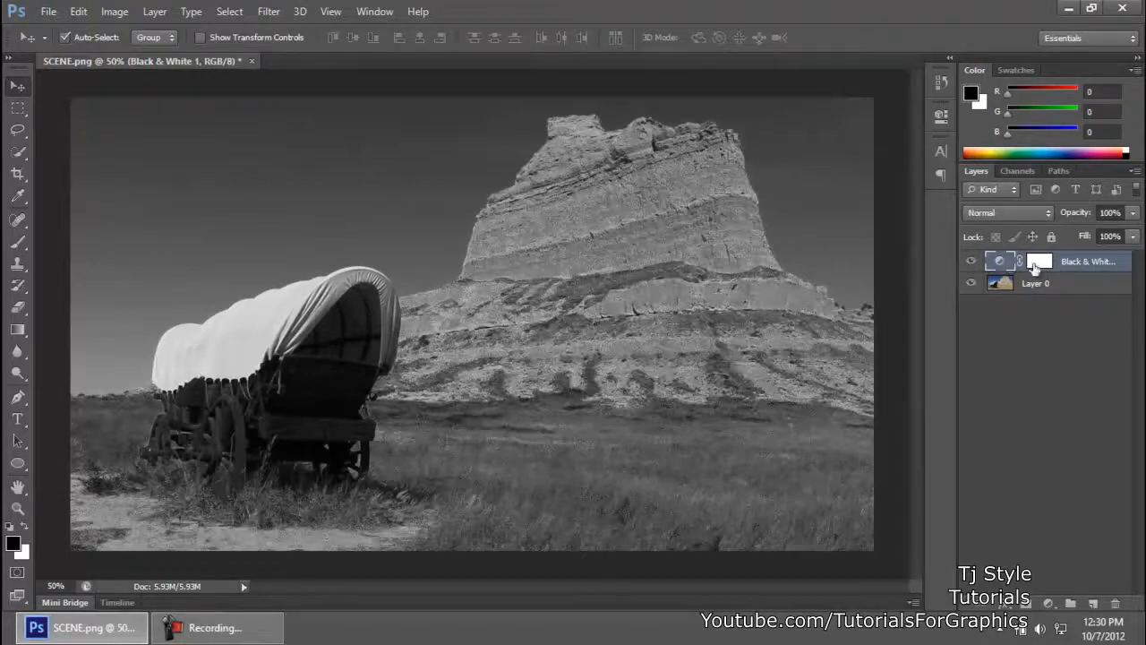
Step: Paint several black brush strokes at 100% opacity on the Black & White layer's mask, over the rock formation and grass
click(1035, 267)
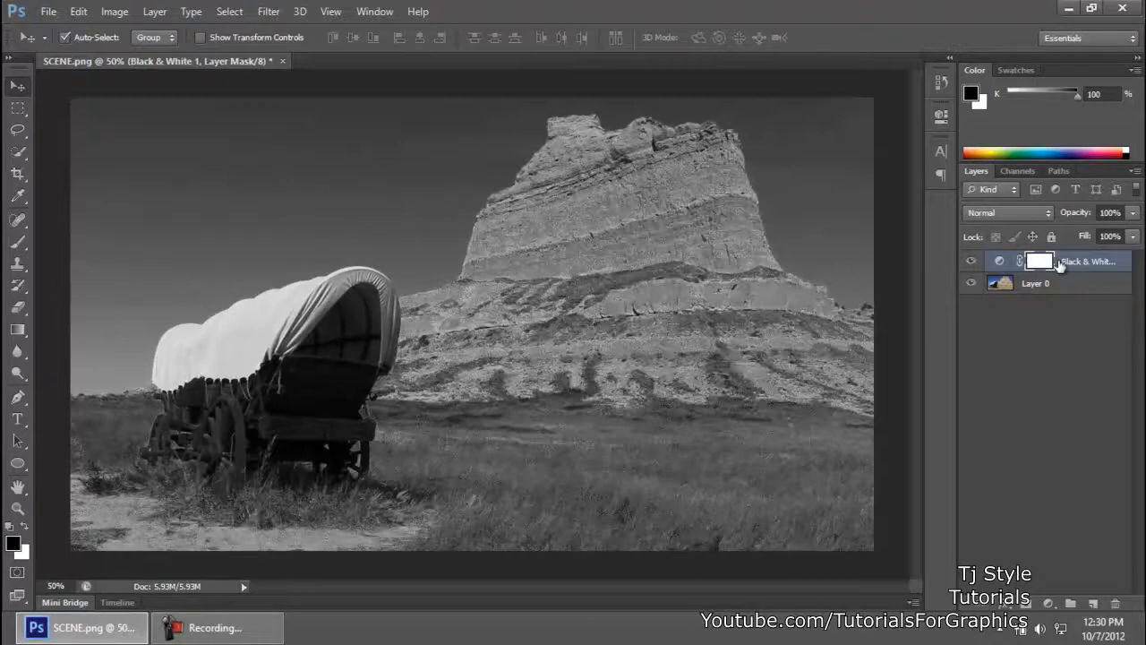
key(b)
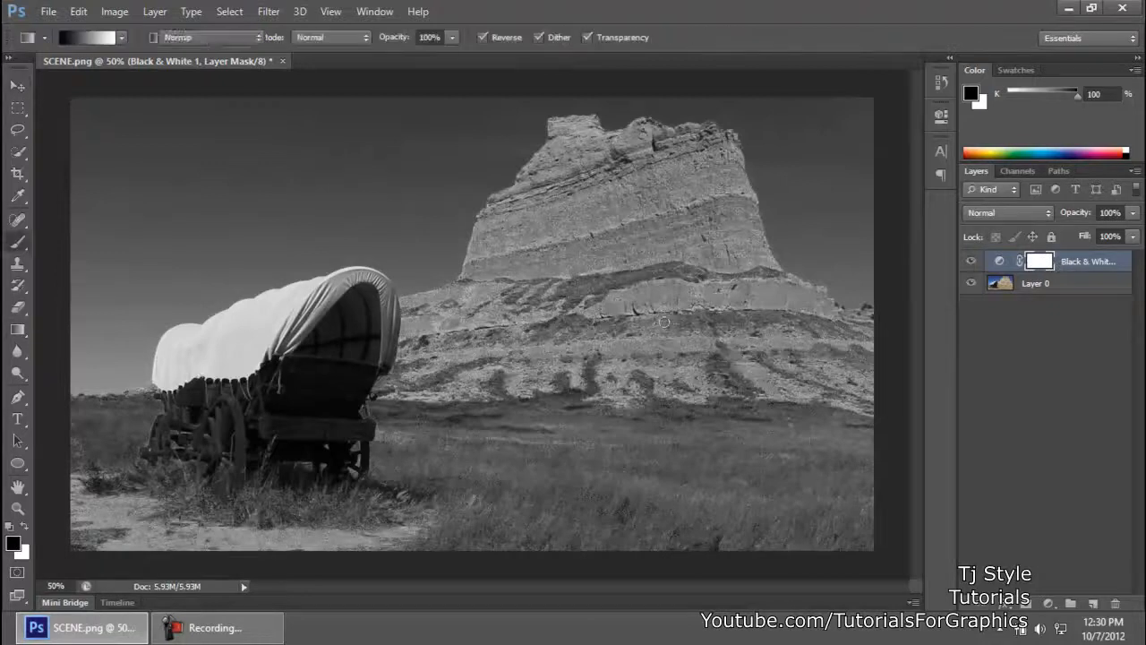
drag(495, 395, 638, 474)
mouse_move(642, 304)
mouse_down()
mouse_move(560, 461)
mouse_move(713, 413)
mouse_up()
mouse_move(718, 255)
mouse_down()
mouse_move(734, 303)
mouse_move(658, 421)
mouse_up()
drag(647, 244, 589, 428)
mouse_move(729, 256)
mouse_down()
mouse_move(644, 398)
mouse_move(670, 457)
mouse_up()
mouse_move(685, 268)
mouse_down()
mouse_move(631, 369)
mouse_move(688, 516)
mouse_move(488, 192)
mouse_up()
Step: Undo all the brush strokes on the Black & White layer's mask and leave no layer selected
key(ctrl+z)
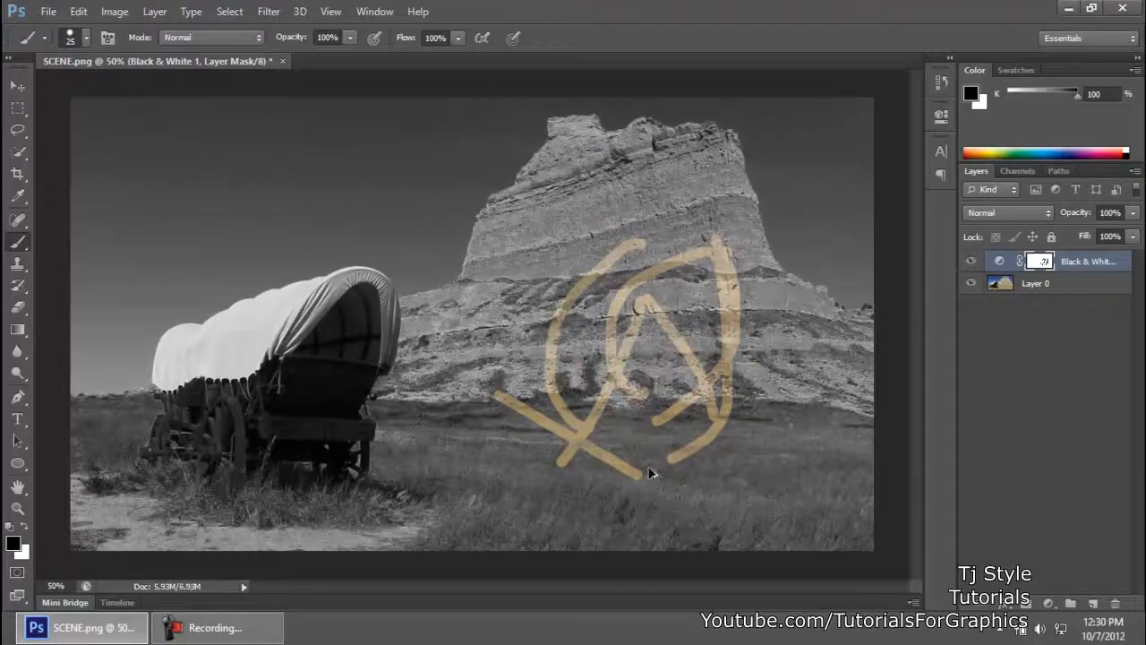
key(ctrl+alt+z)
key(ctrl+alt+z)
key(ctrl+alt+z)
key(ctrl+alt+z)
key(ctrl+alt+z)
key(ctrl+alt+z)
key(ctrl+alt+z)
key(ctrl+alt+z)
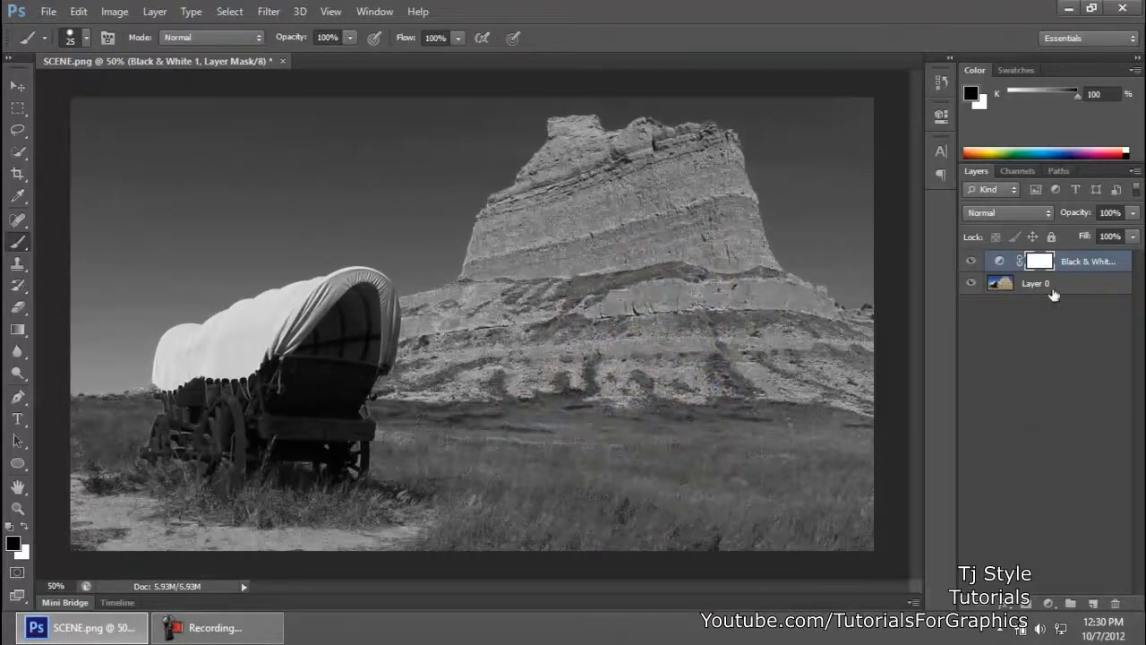
click(1052, 432)
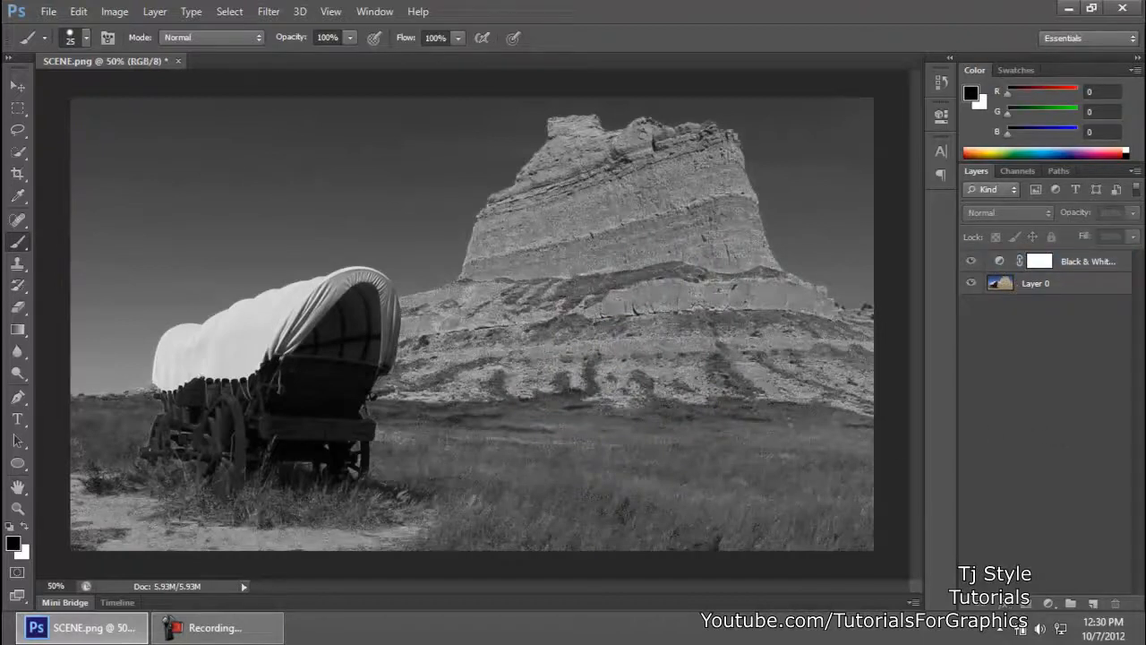
click(215, 627)
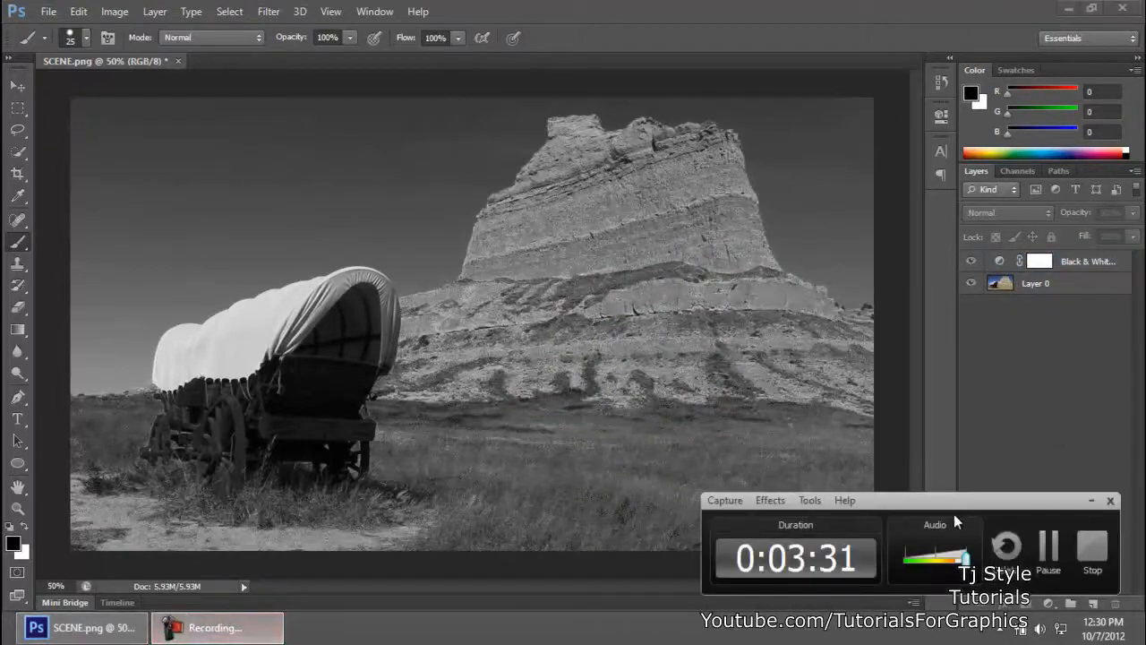
click(1089, 502)
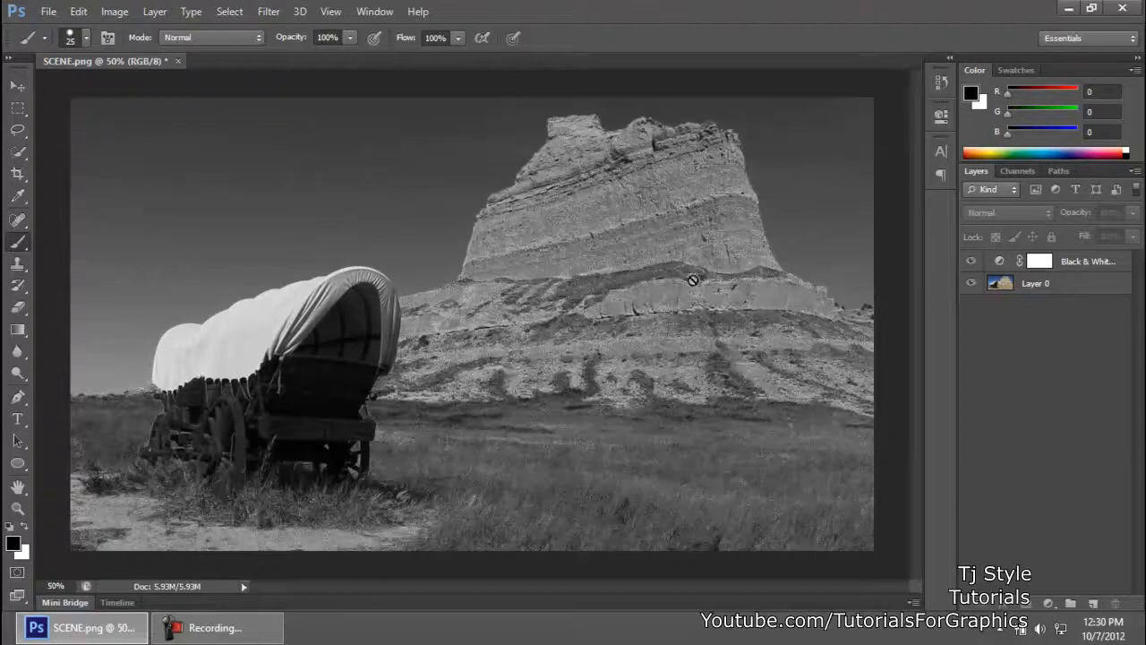
Step: Switch to the Move tool and add a Gradient Map adjustment layer above the Black & White layer
click(18, 85)
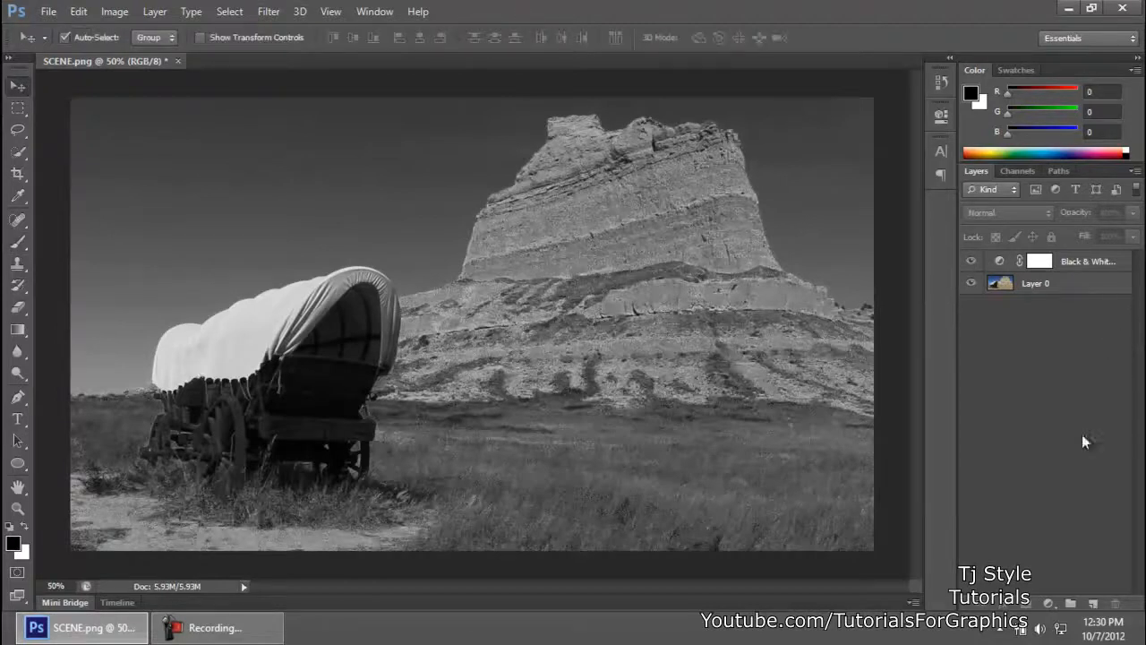
click(1050, 603)
click(1052, 606)
click(1051, 606)
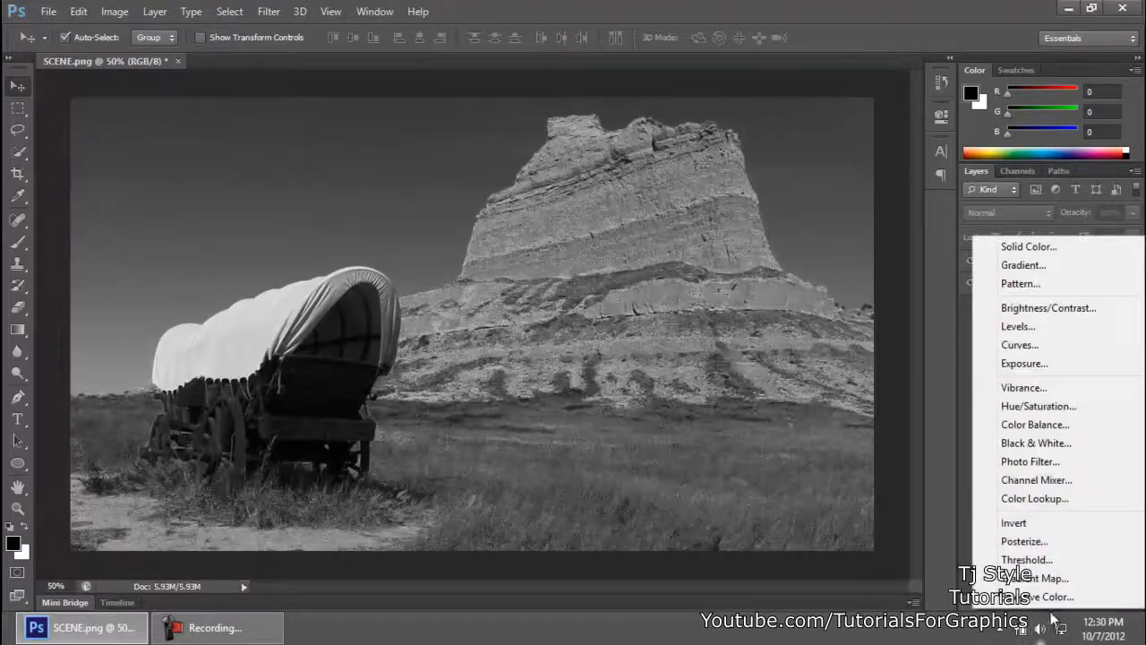
click(1045, 579)
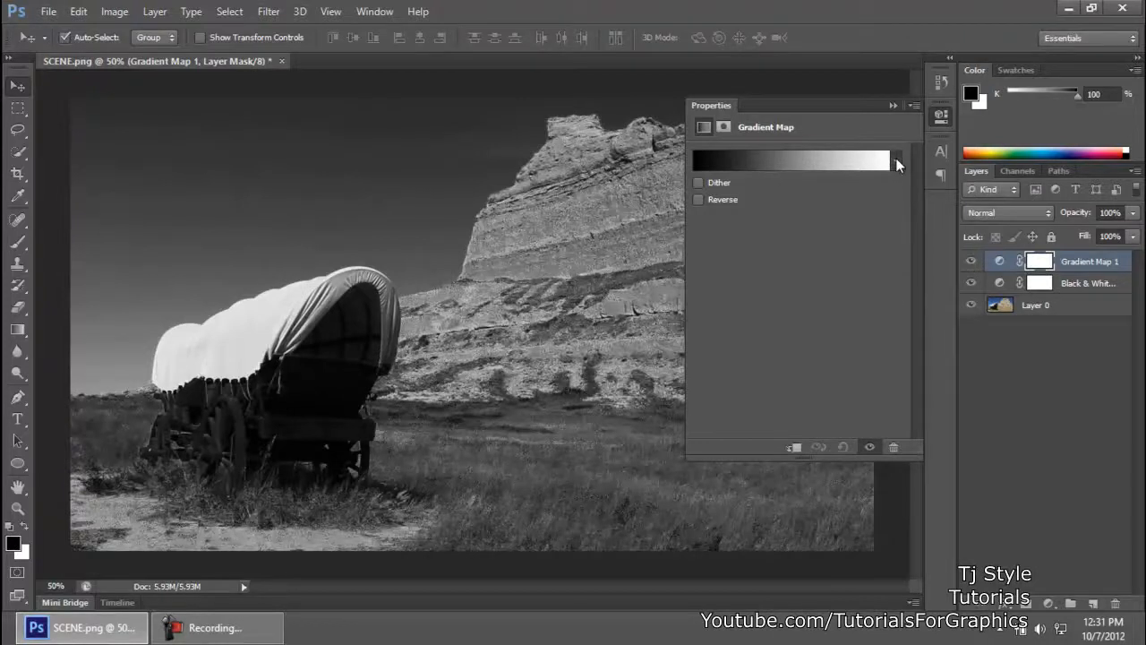
Step: Reset the Gradient Map's preset collection to the default gradients
click(895, 161)
drag(866, 212, 870, 253)
click(888, 189)
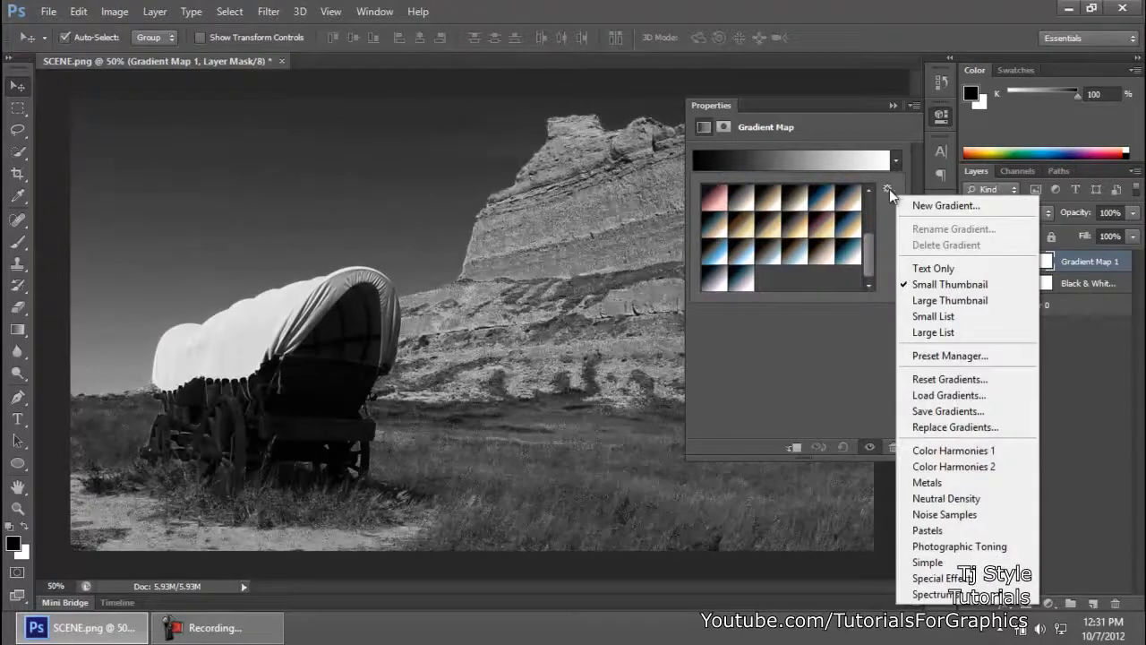
click(941, 377)
click(563, 248)
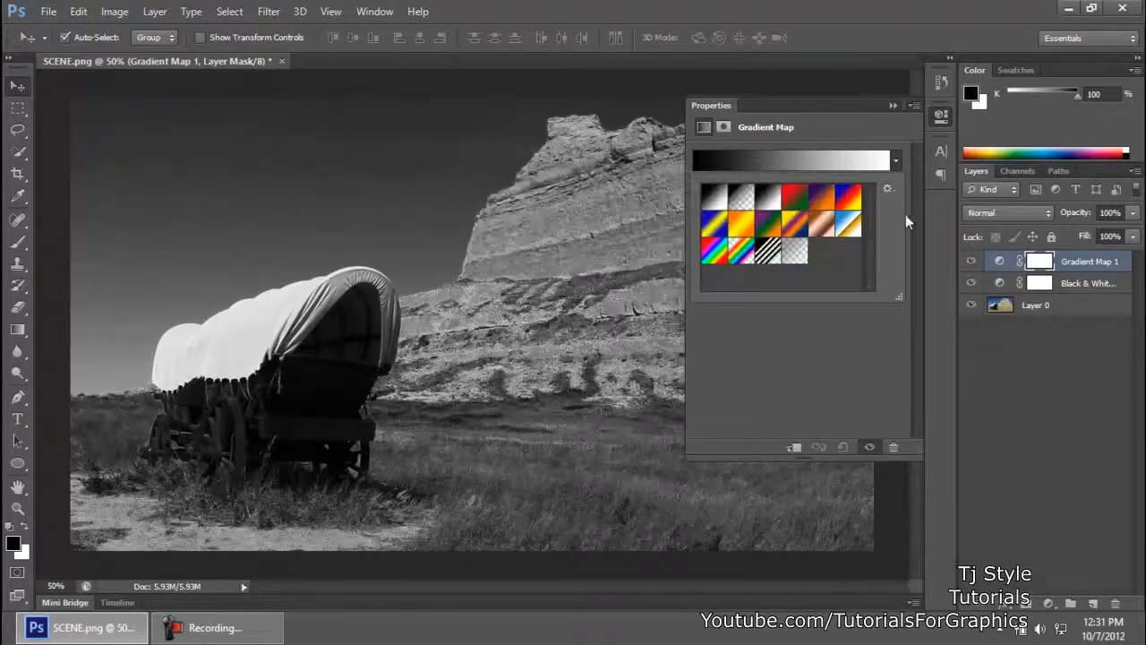
Step: Try several default gradients on the Gradient Map layer, ending on the first black-to-white preset
click(740, 199)
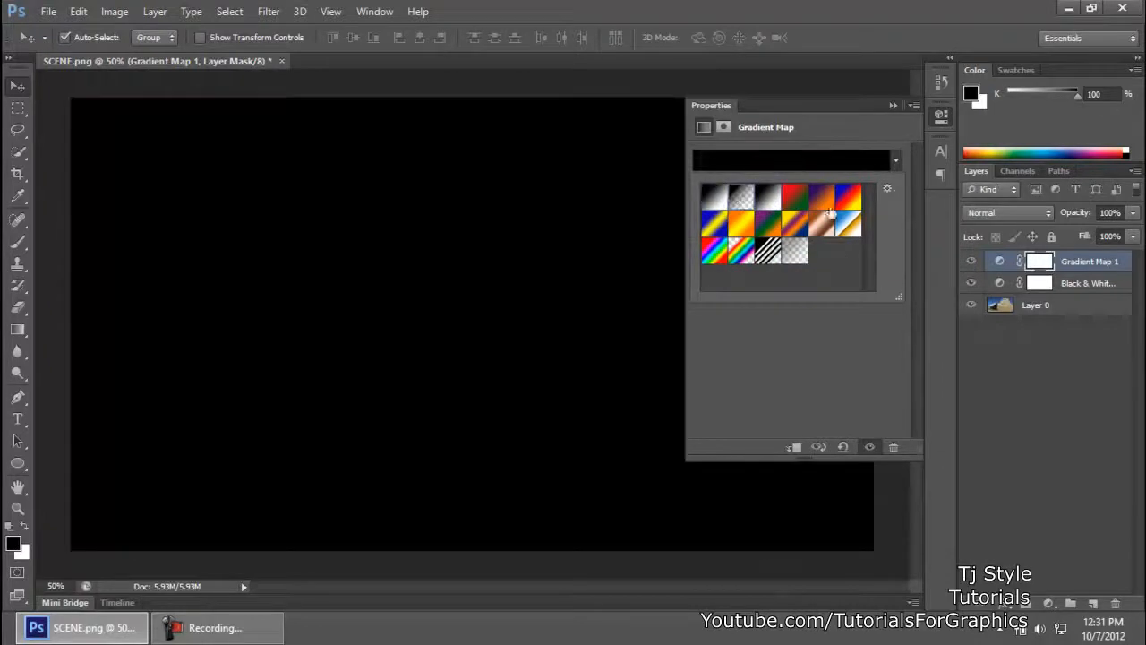
click(766, 198)
click(794, 199)
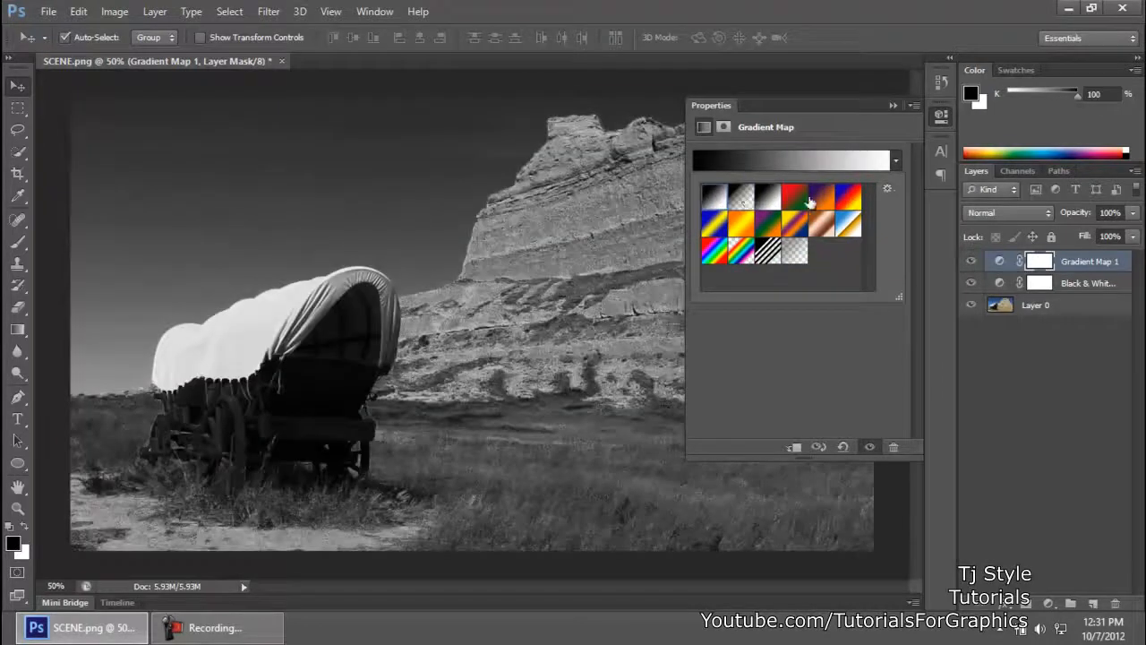
click(821, 199)
click(848, 199)
click(744, 249)
click(715, 226)
click(716, 199)
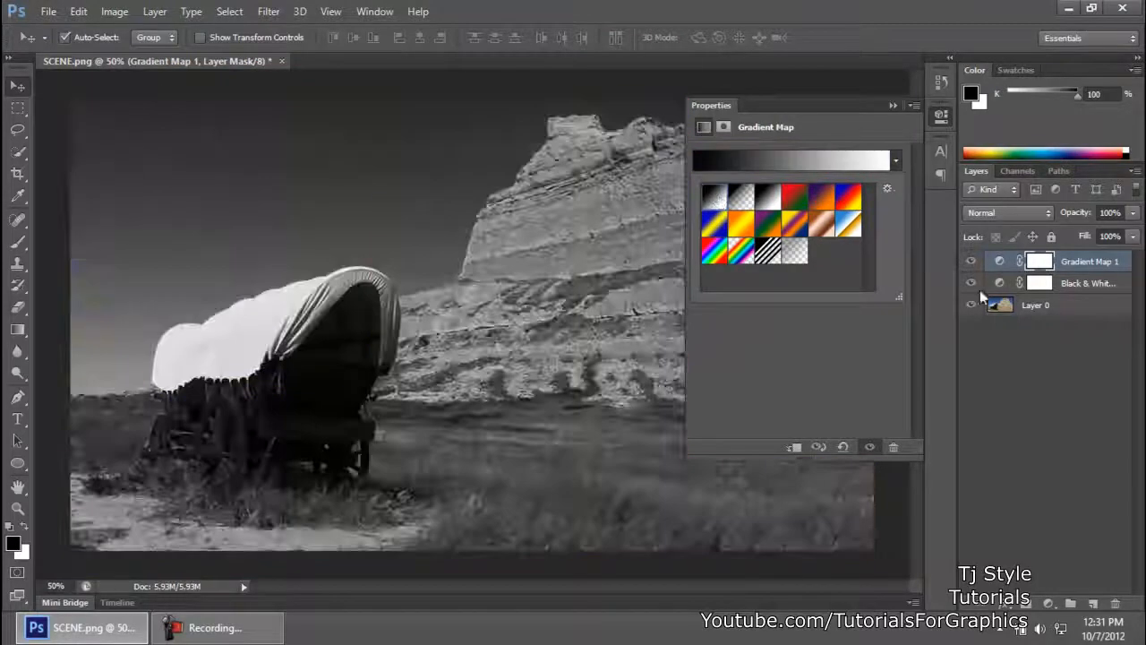
Step: Replace the current gradient presets with the Photographic Toning set
click(891, 190)
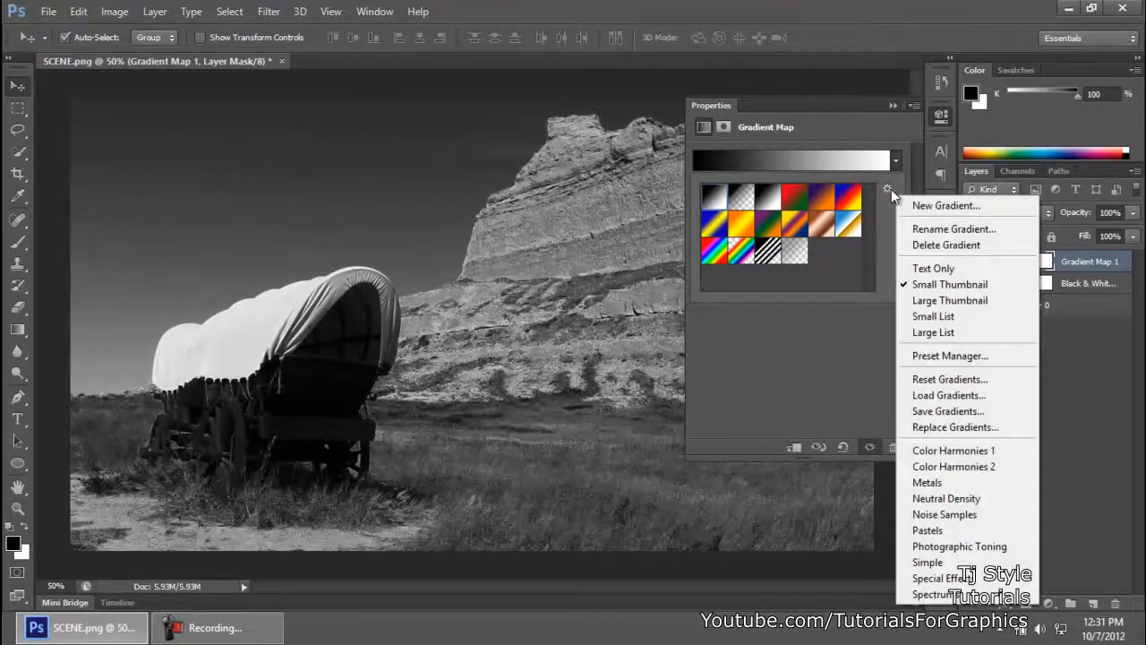
click(890, 189)
click(890, 189)
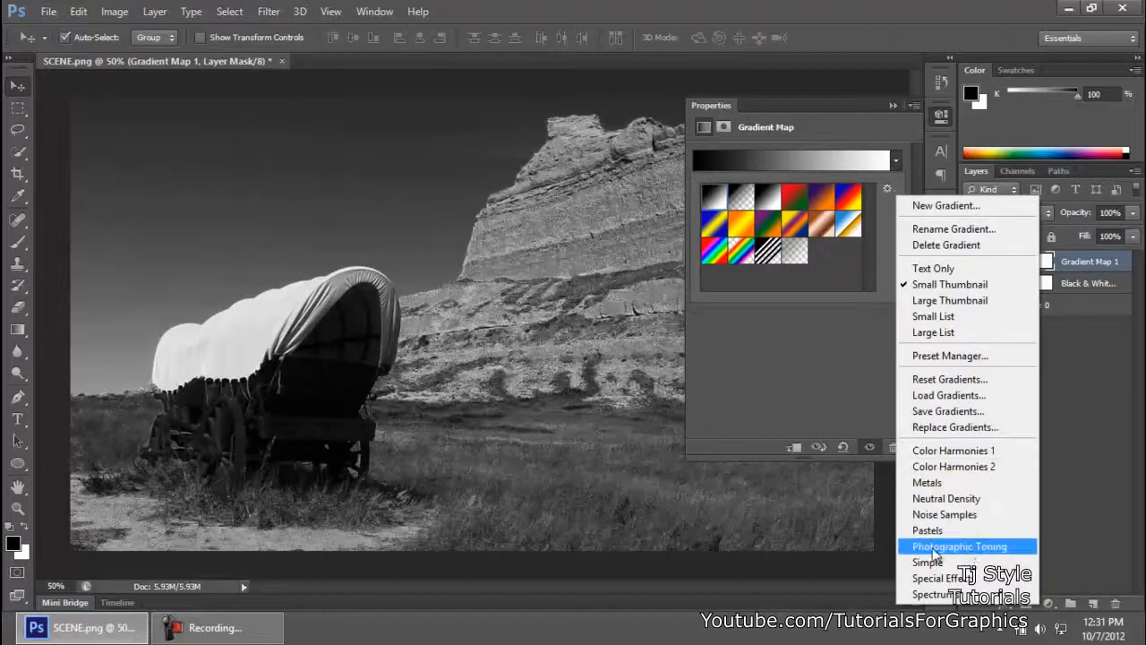
click(997, 548)
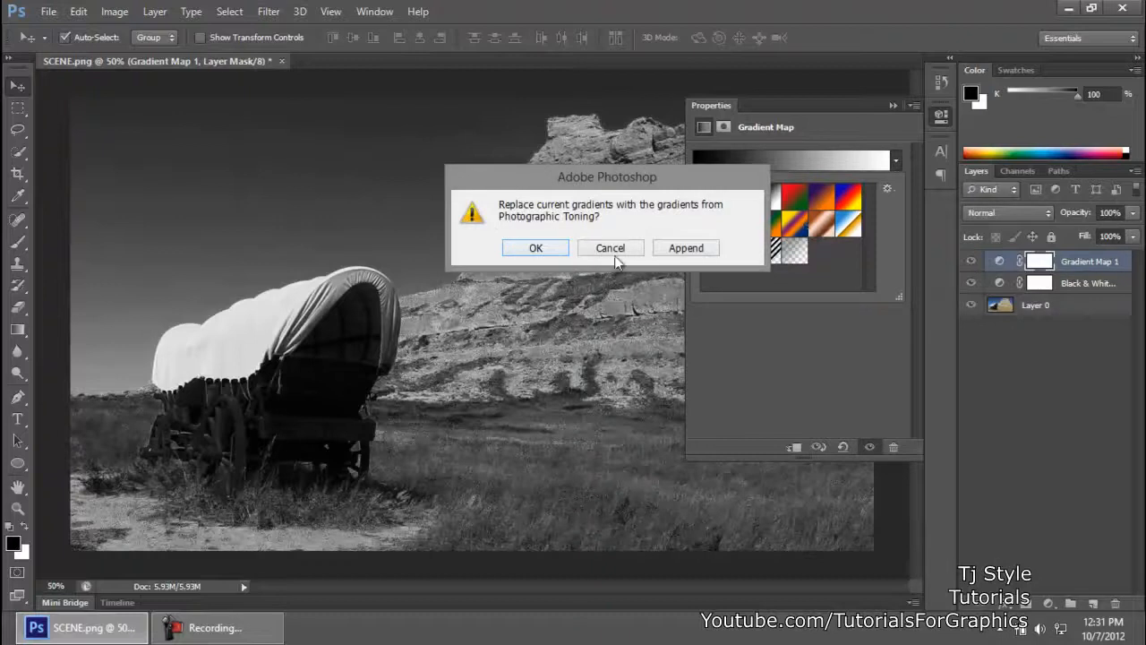
click(536, 249)
Step: Try several Photographic Toning presets on the Gradient Map layer, including the all-blue and the blue-to-tan ones
mouse_move(877, 218)
mouse_down()
mouse_move(870, 244)
mouse_move(876, 199)
mouse_move(871, 208)
mouse_up()
click(856, 231)
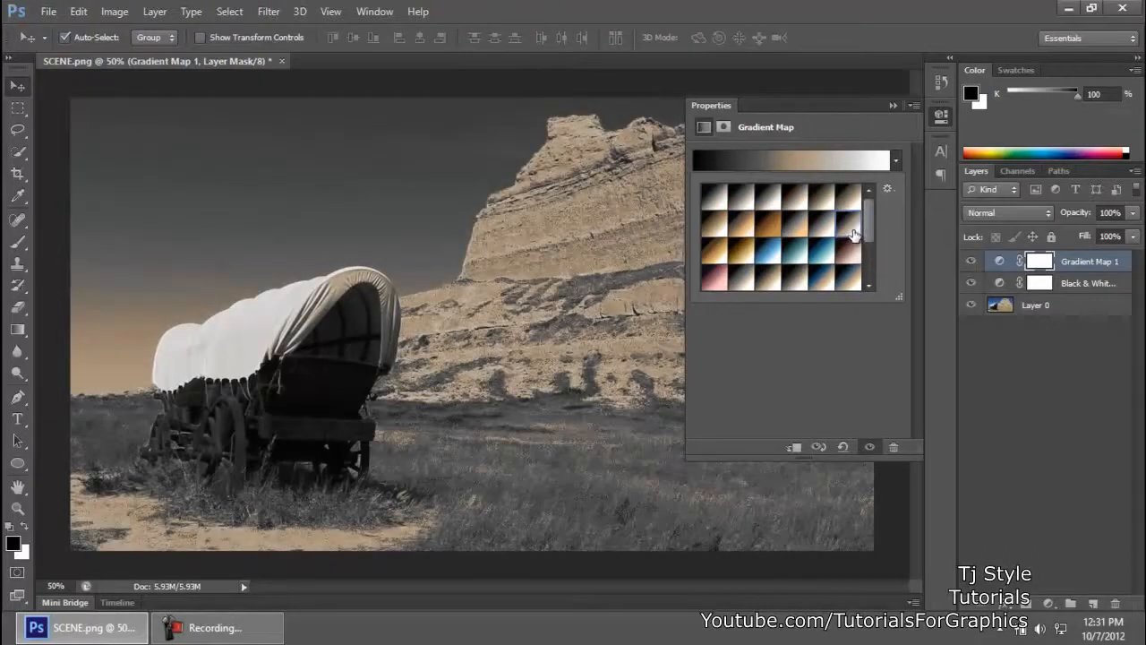
click(848, 224)
click(804, 248)
click(770, 256)
click(744, 255)
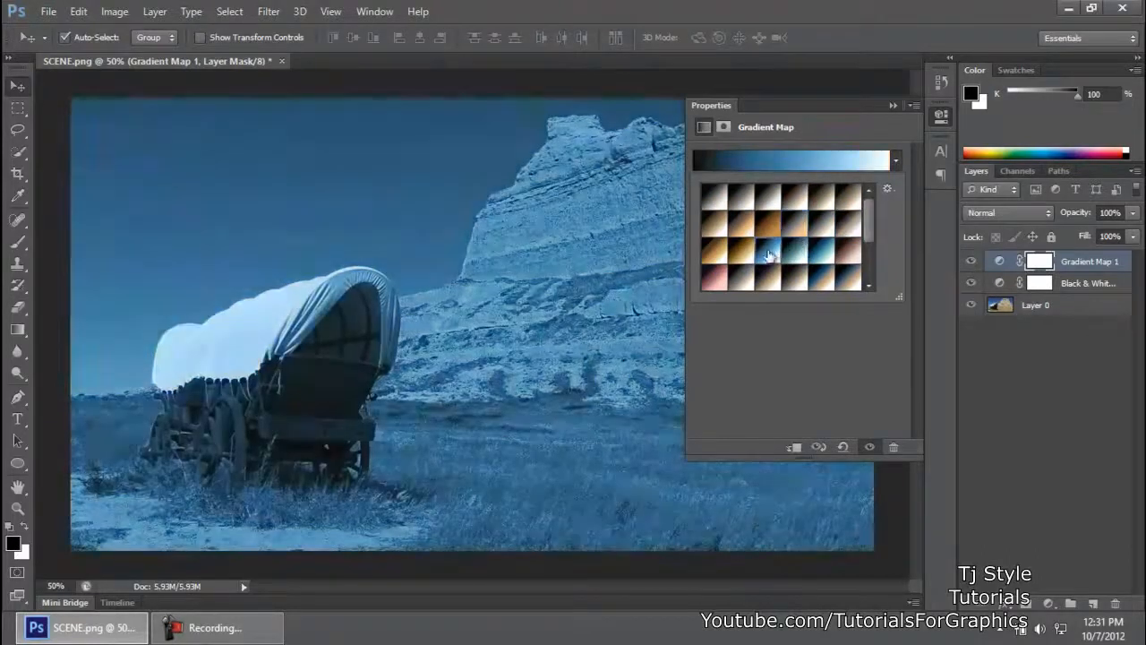
click(856, 231)
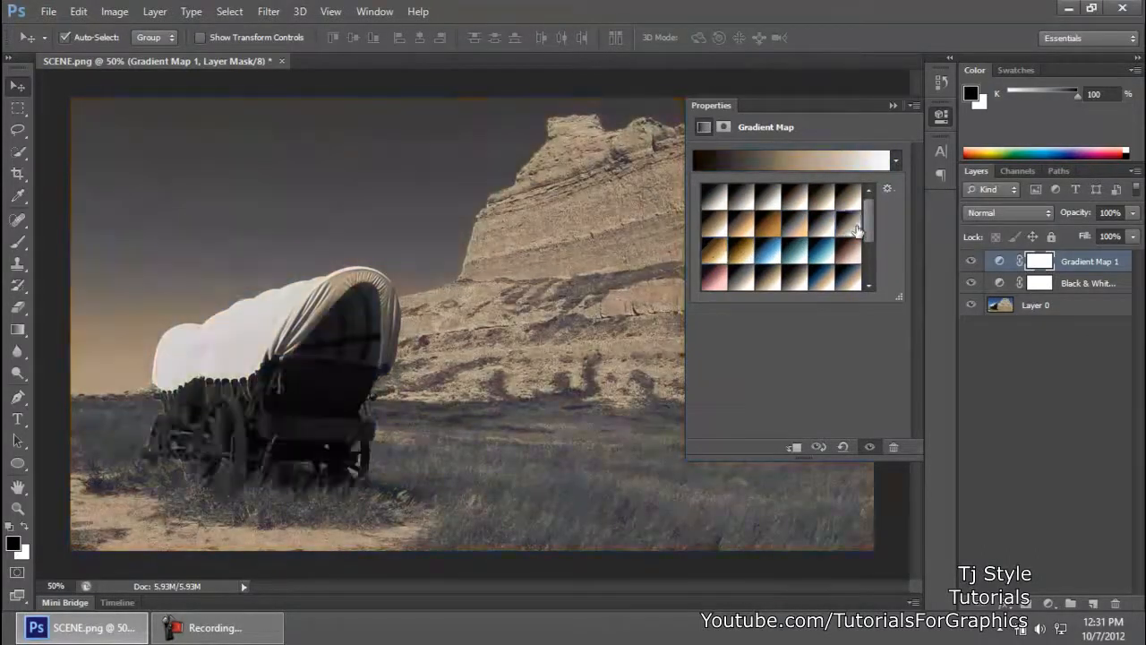
drag(871, 223, 869, 245)
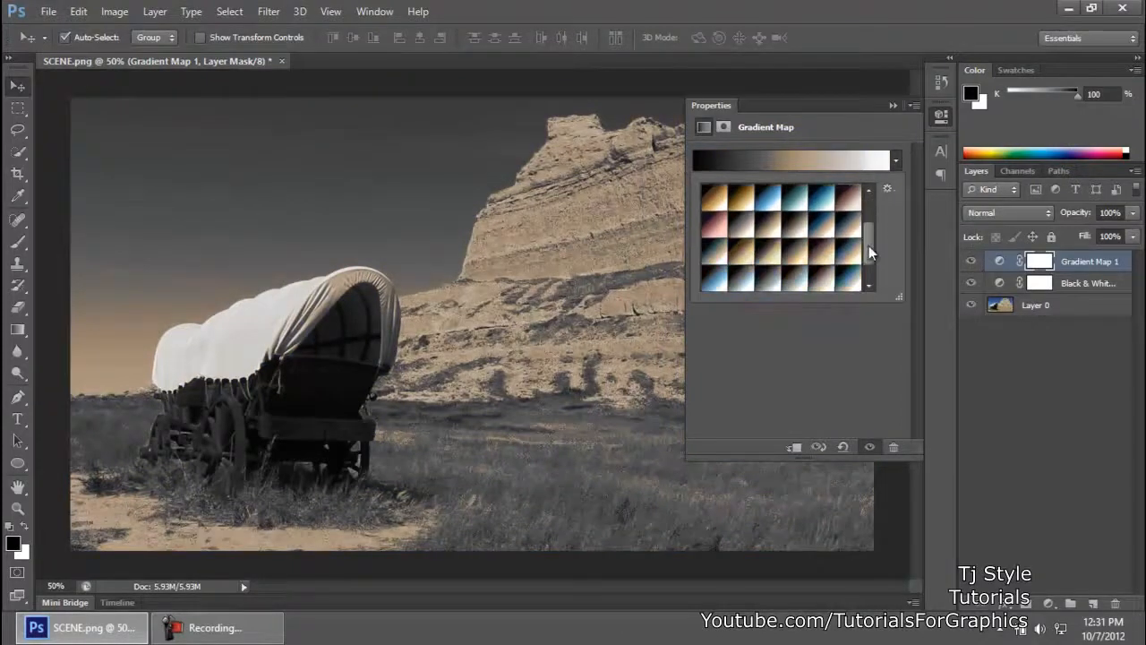
click(822, 230)
Step: Apply the black-to-tan-to-white toning preset at the end of the second row and collapse the Gradient Map properties
click(870, 207)
drag(866, 219, 874, 194)
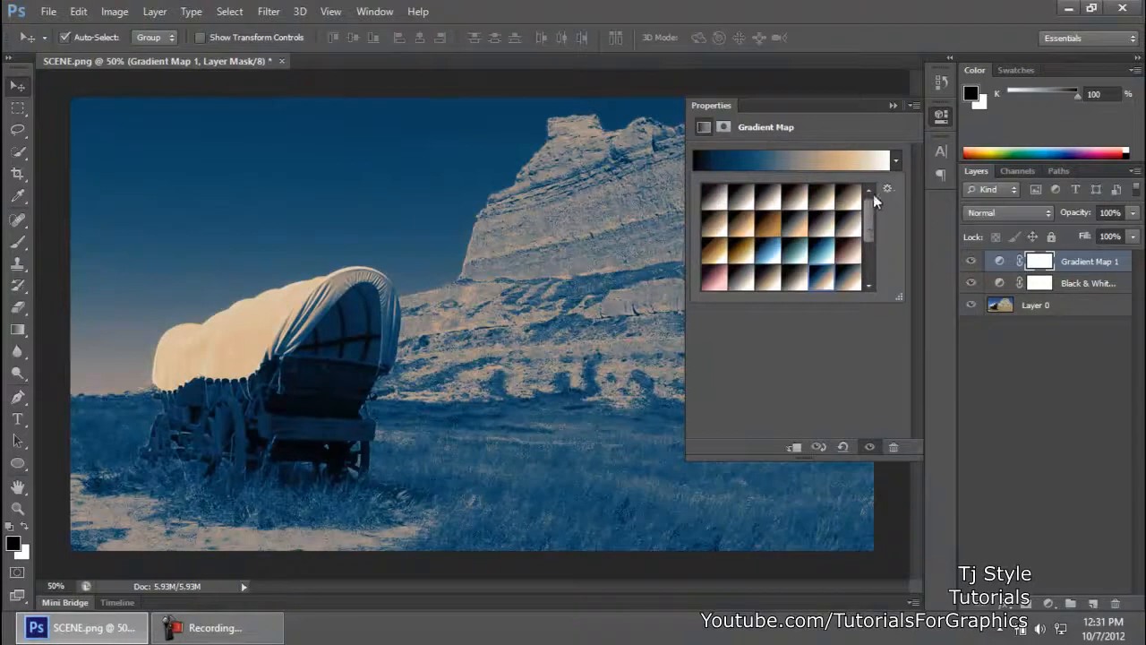
click(848, 224)
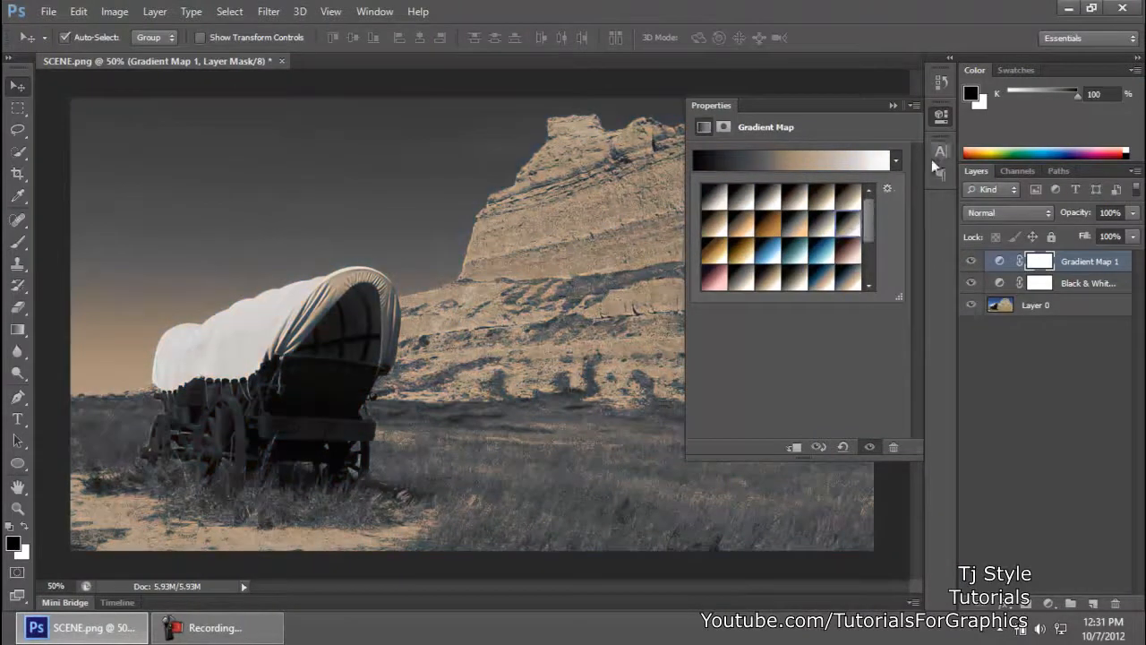
click(944, 120)
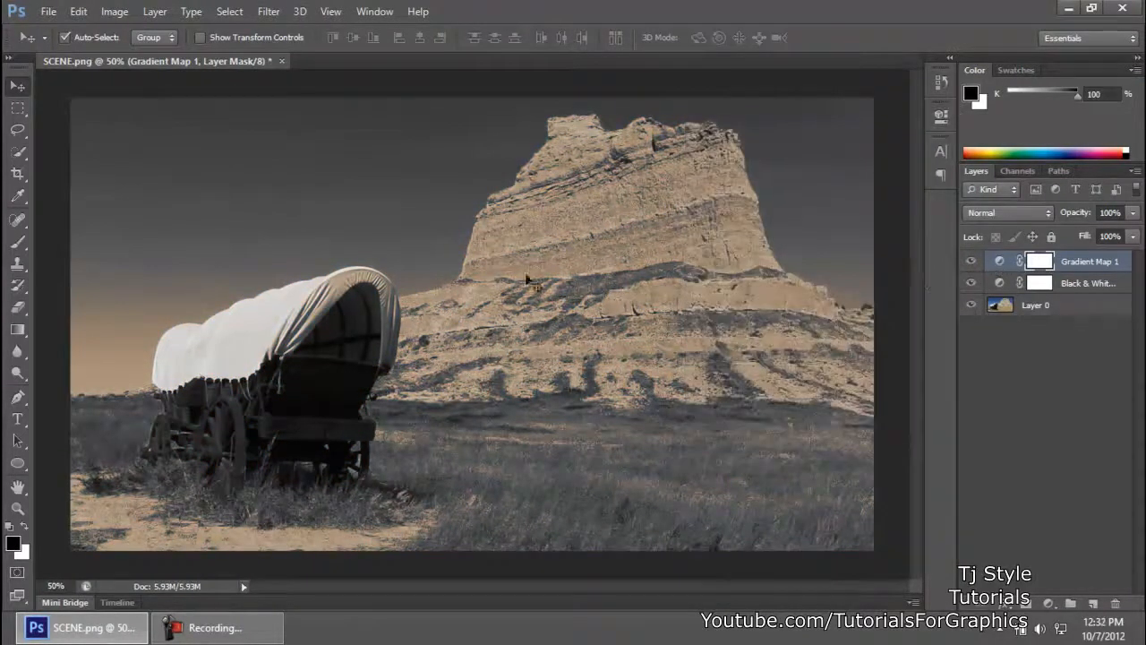
click(219, 627)
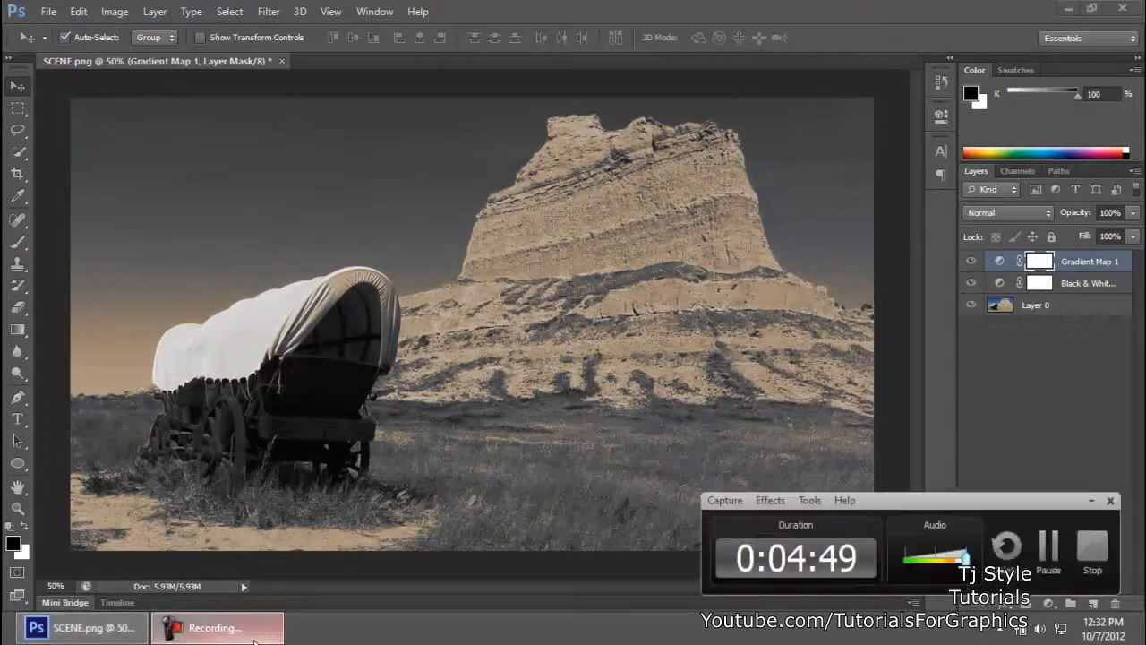
drag(1031, 509, 1042, 510)
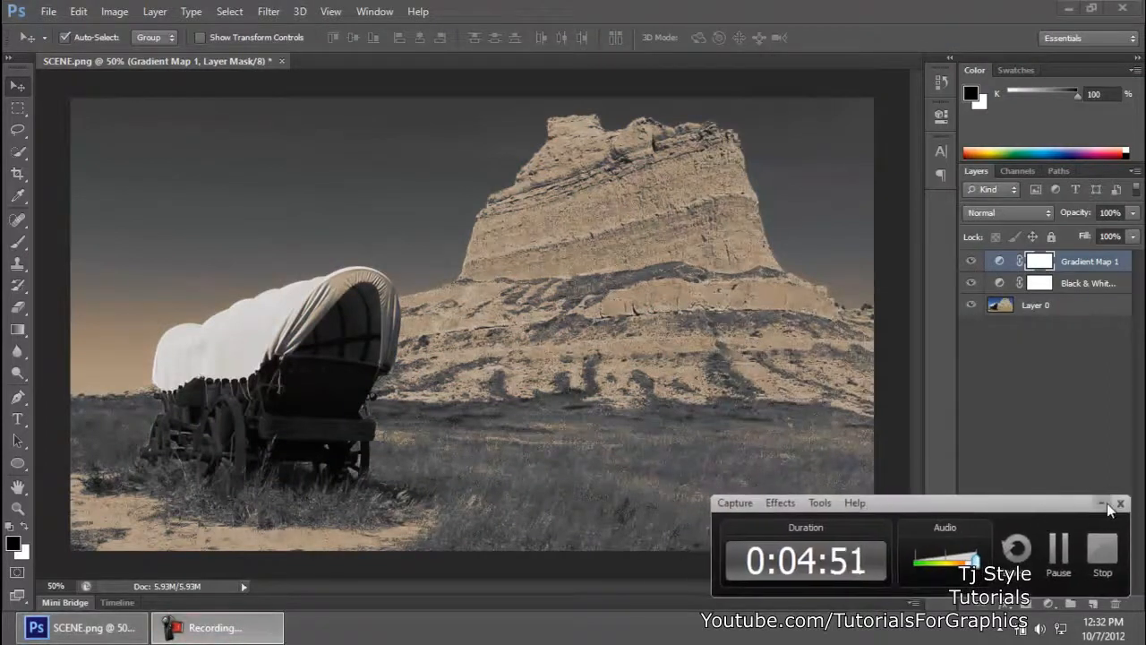
Step: Add a Curves adjustment layer above the Gradient Map layer and try raising its curve, including the Green channel
click(1100, 505)
click(1039, 462)
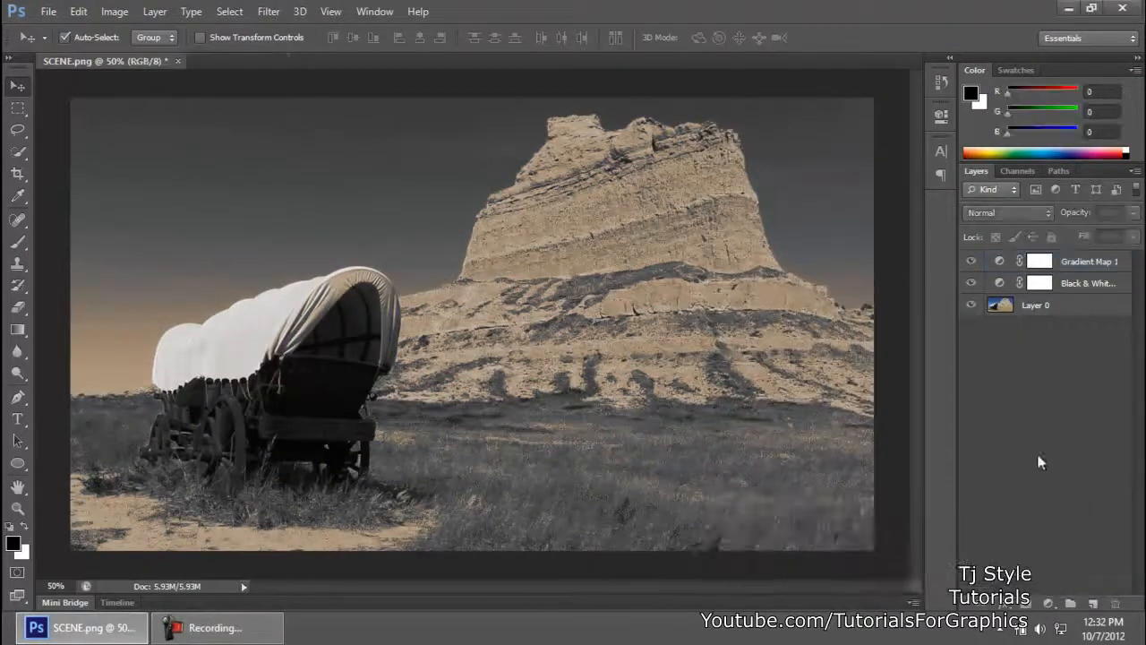
click(1071, 603)
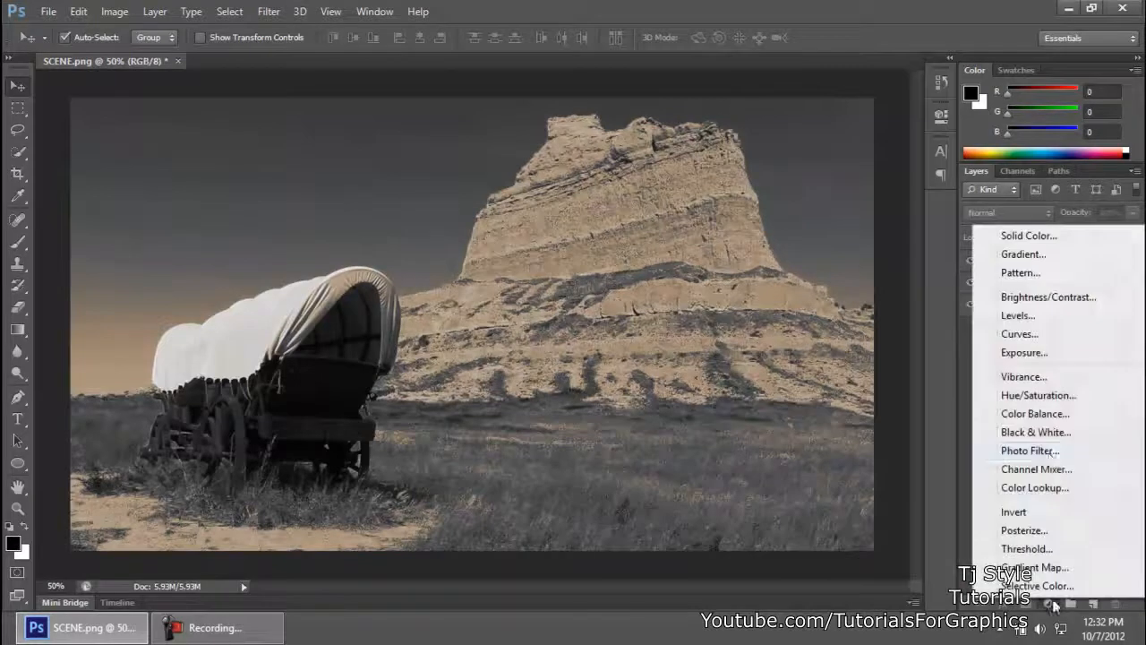
click(1017, 334)
drag(817, 276, 835, 248)
click(819, 178)
click(779, 208)
click(788, 178)
click(785, 222)
Step: Try the Cross Process (RGB), Lighter (RGB) and Linear Contrast (RGB) presets on the Curves layer and collapse its properties
click(836, 158)
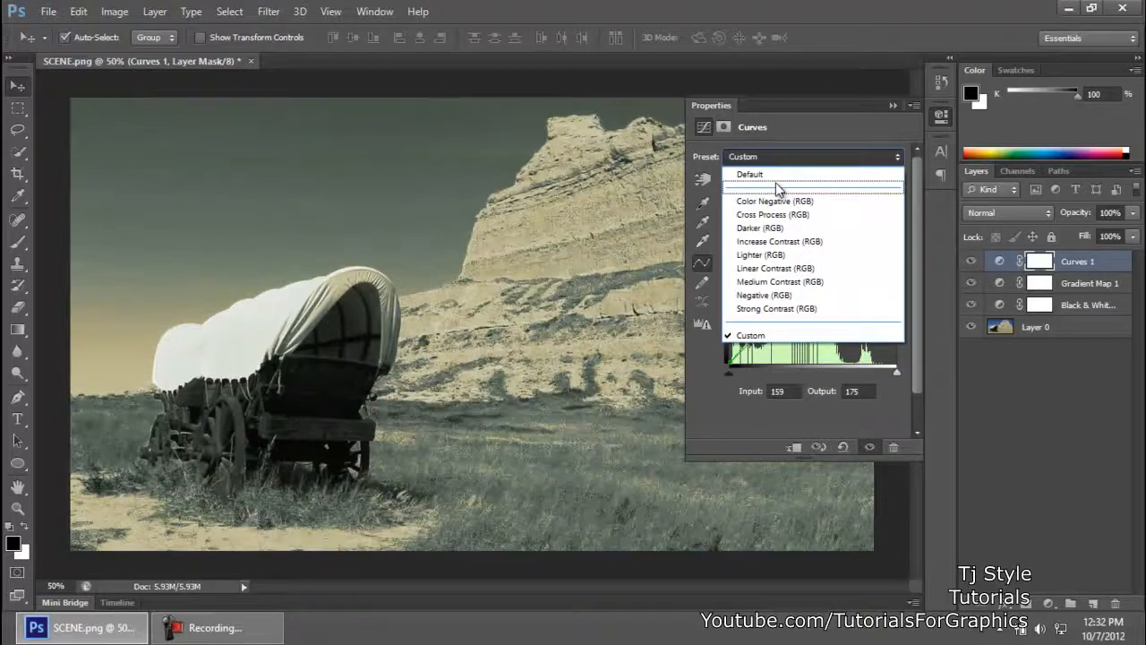
click(778, 215)
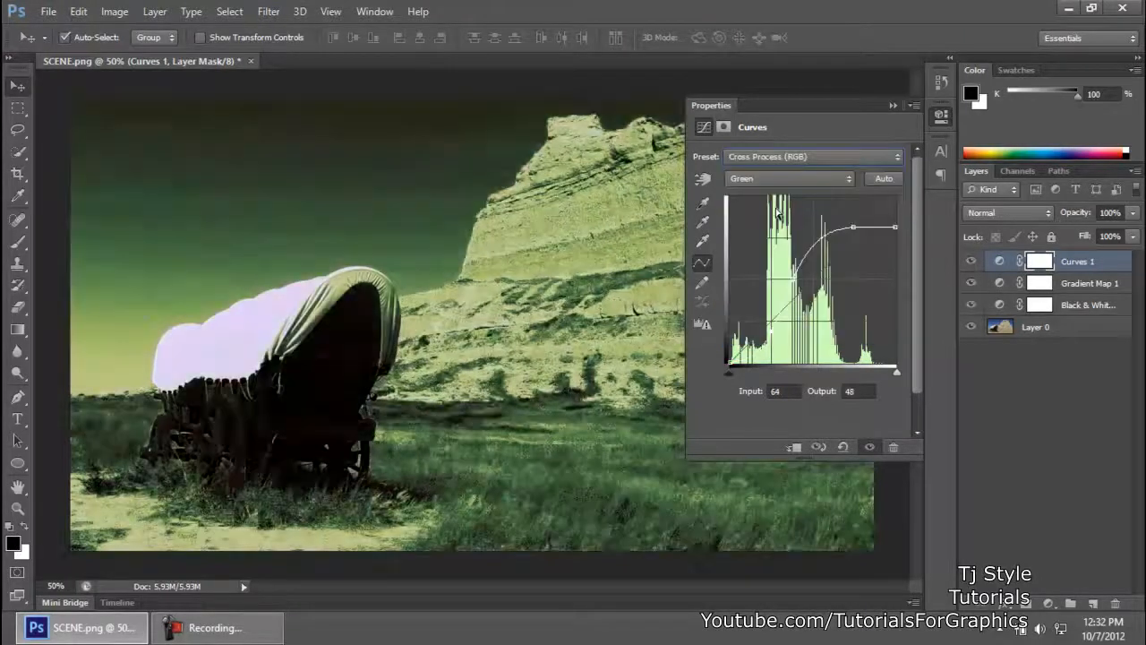
click(788, 157)
click(793, 262)
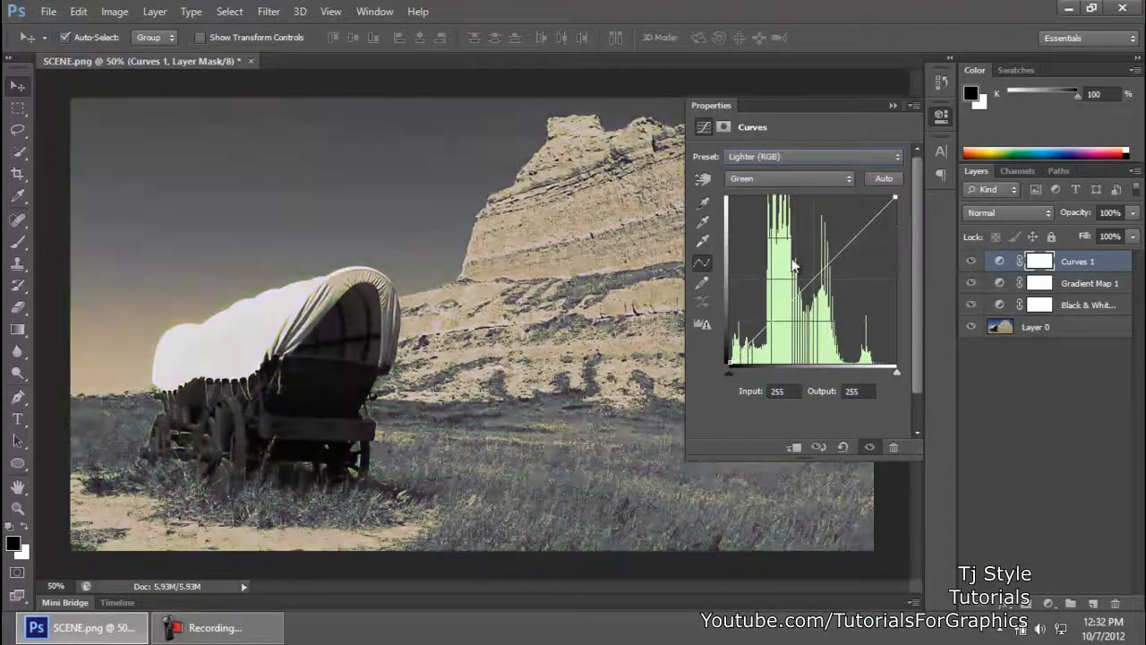
click(771, 154)
click(759, 272)
click(941, 114)
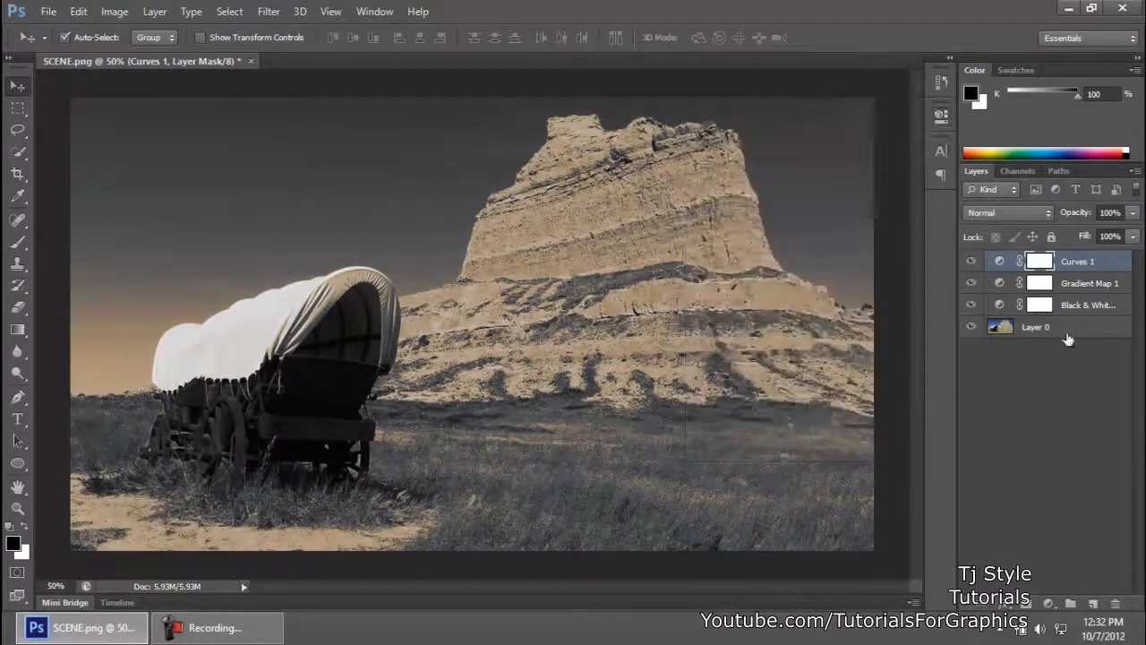
Step: Try deleting only the Curves layer's mask, undo that deletion, and delete the whole Curves adjustment layer
click(1001, 261)
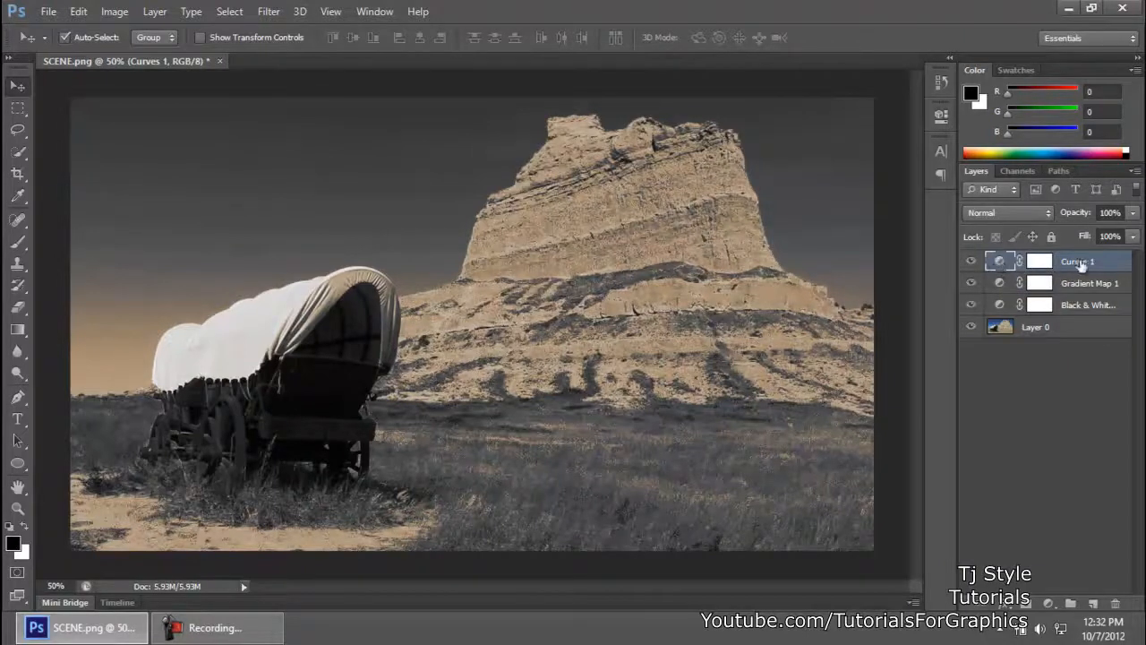
click(1040, 261)
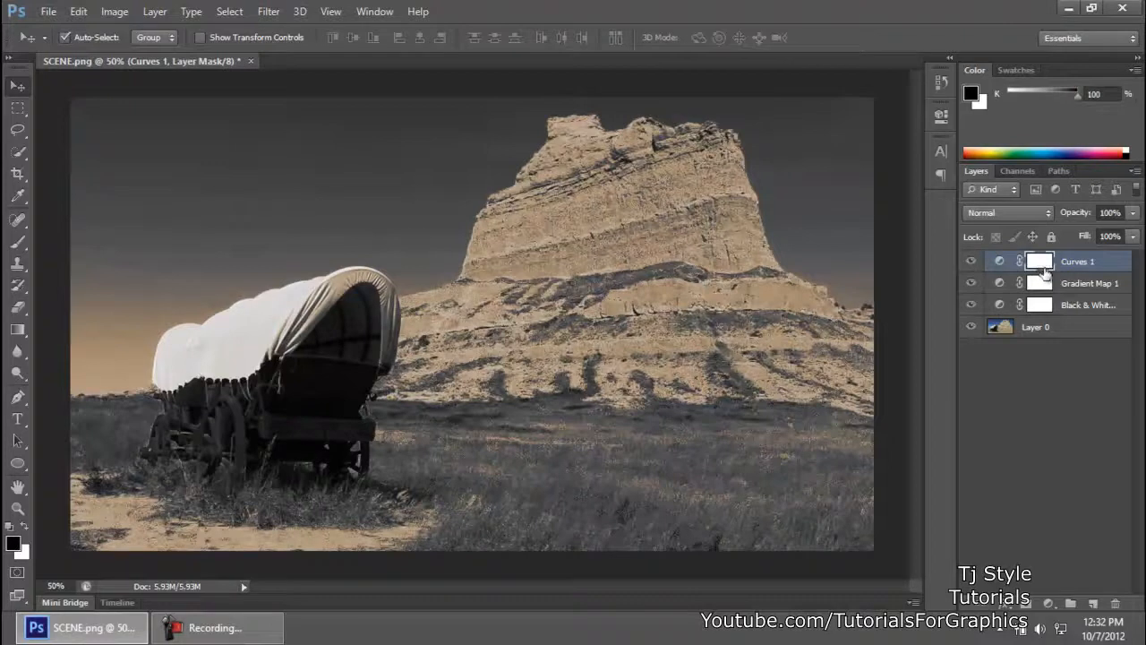
drag(1042, 266, 1119, 603)
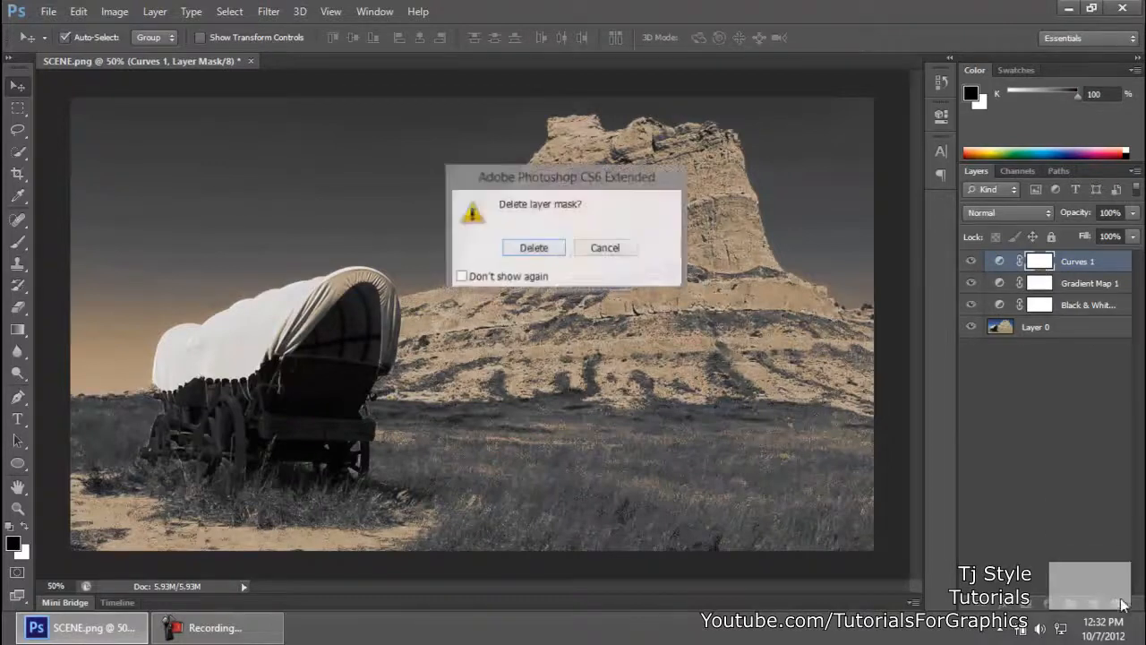
click(553, 256)
key(ctrl+z)
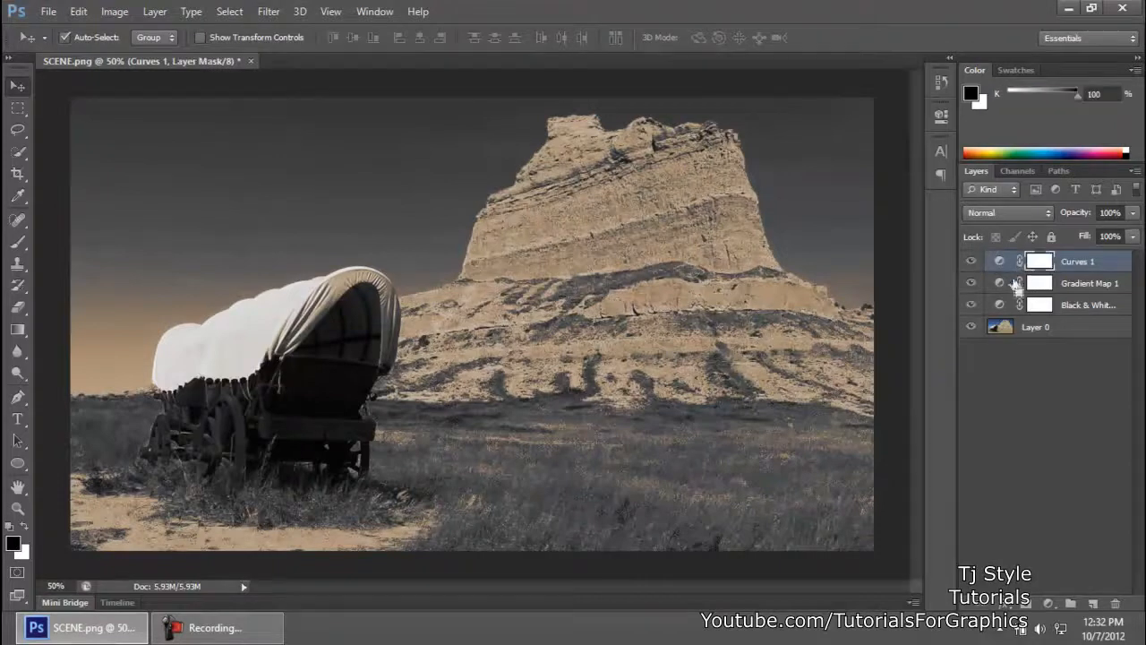
drag(1005, 269, 1114, 601)
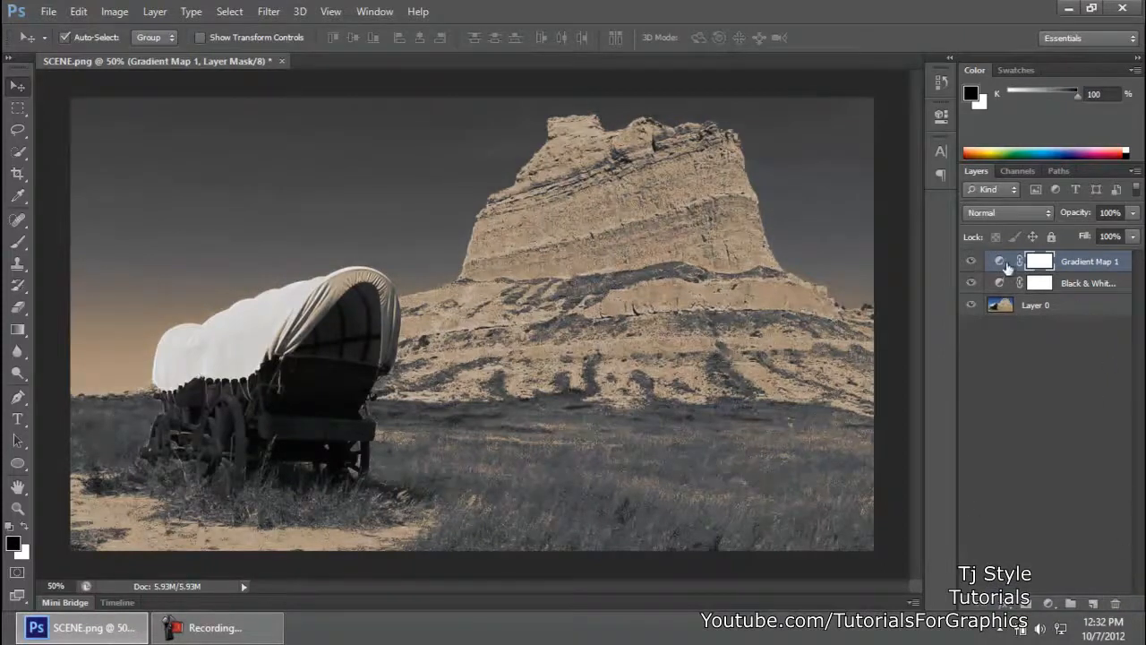
Step: Select the Gradient Map layer's adjustment and display its properties
click(1005, 268)
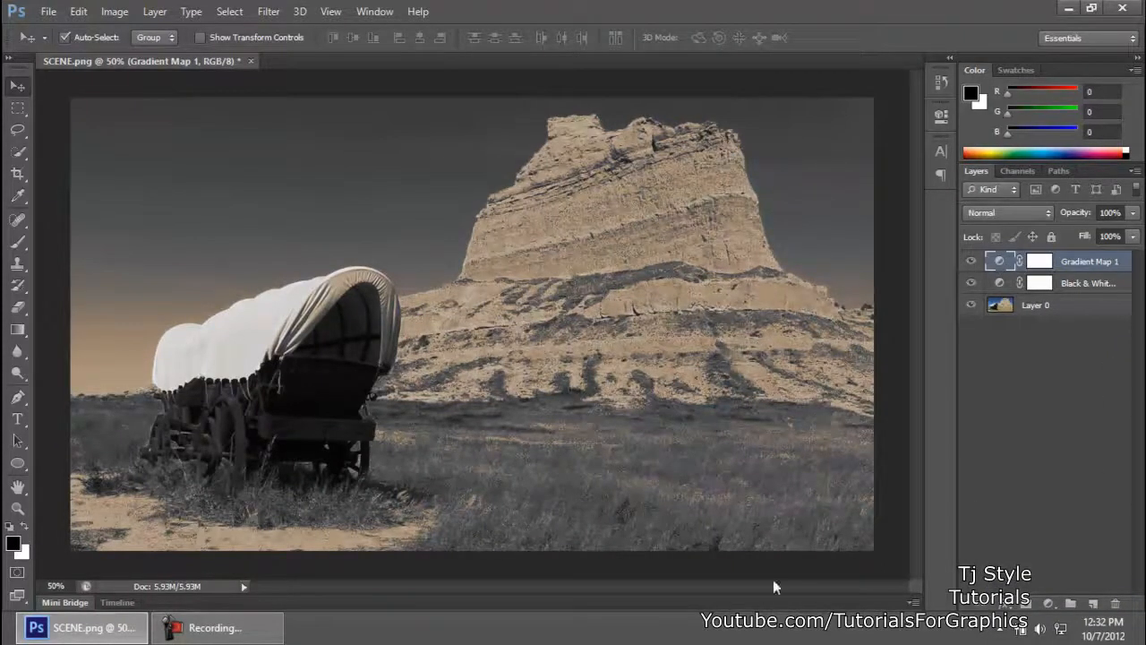
click(215, 627)
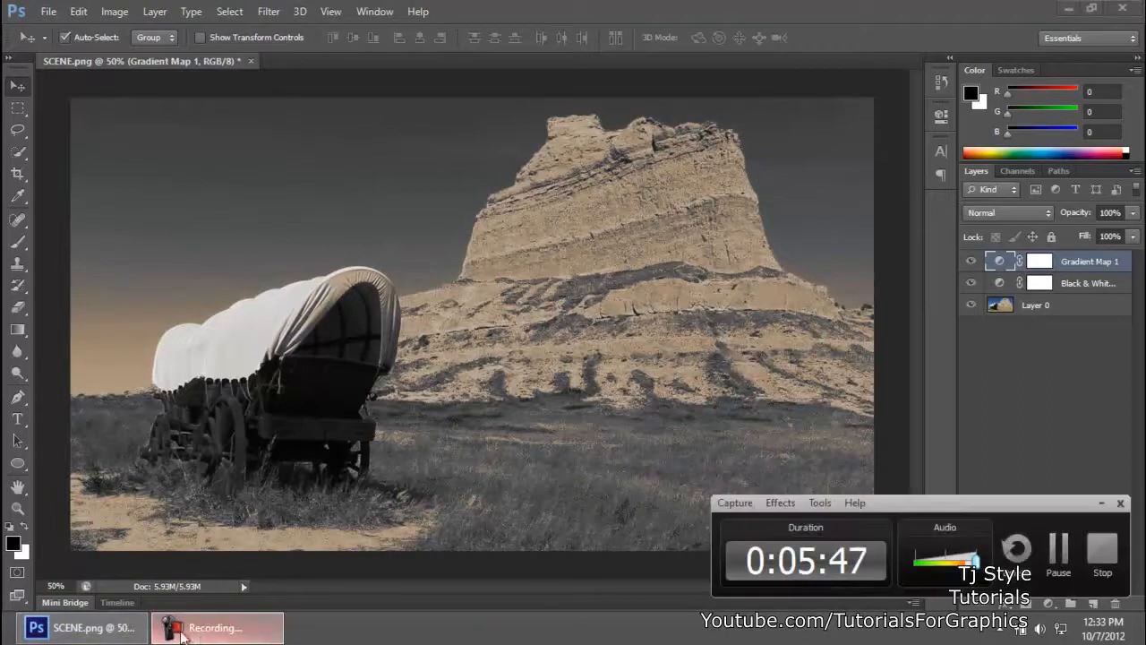
click(1101, 504)
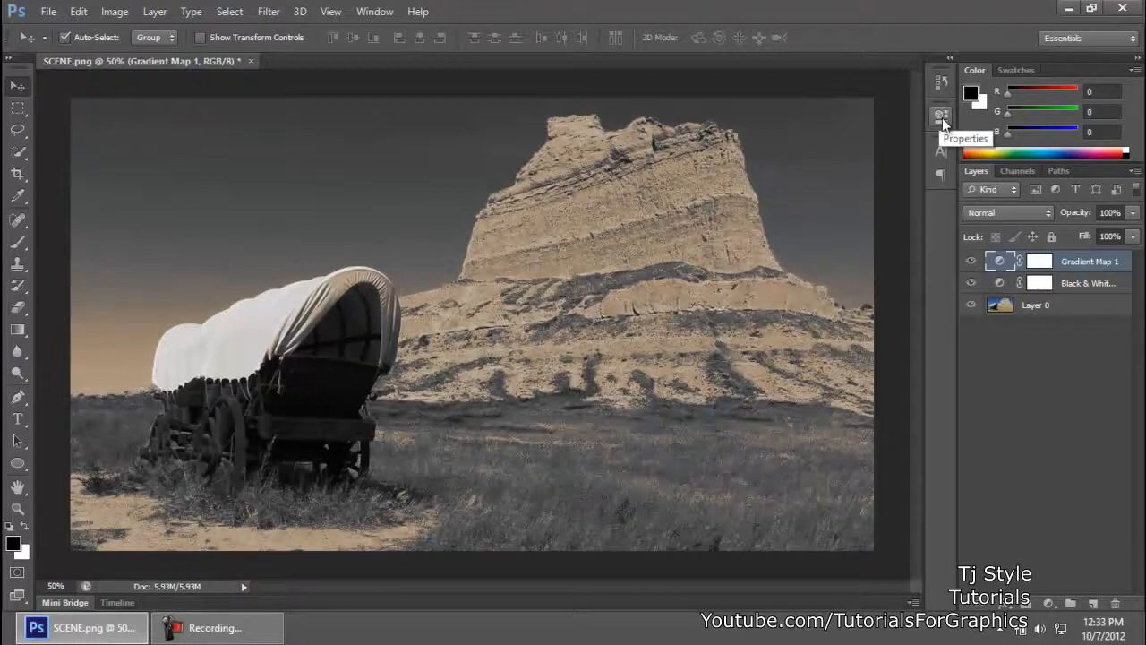
click(377, 14)
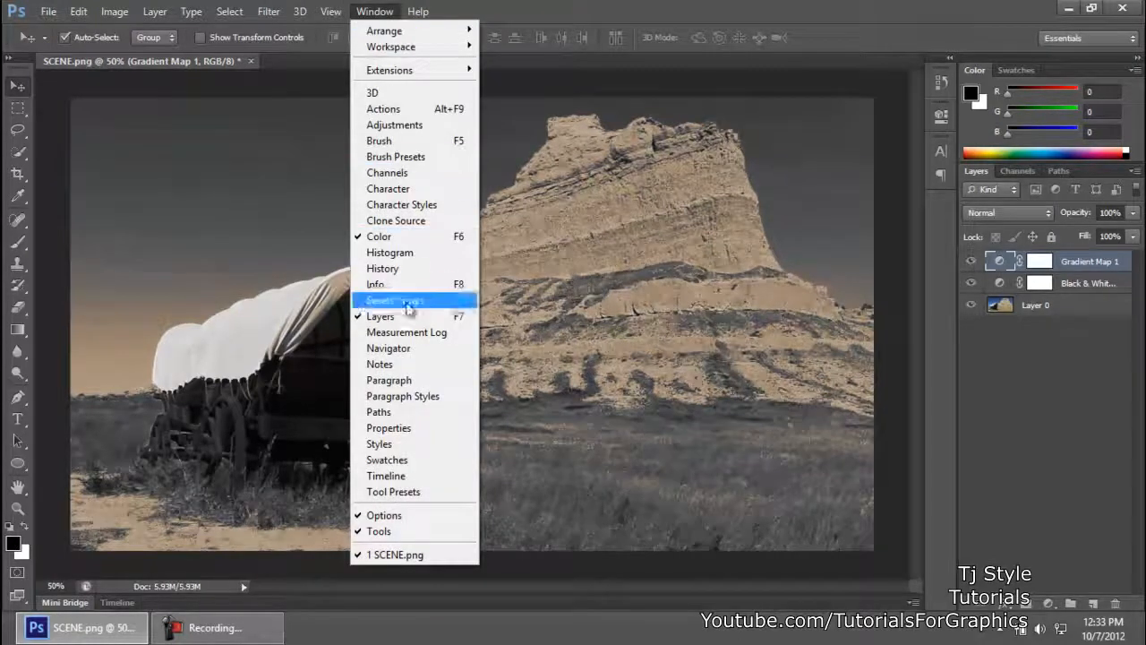
click(405, 435)
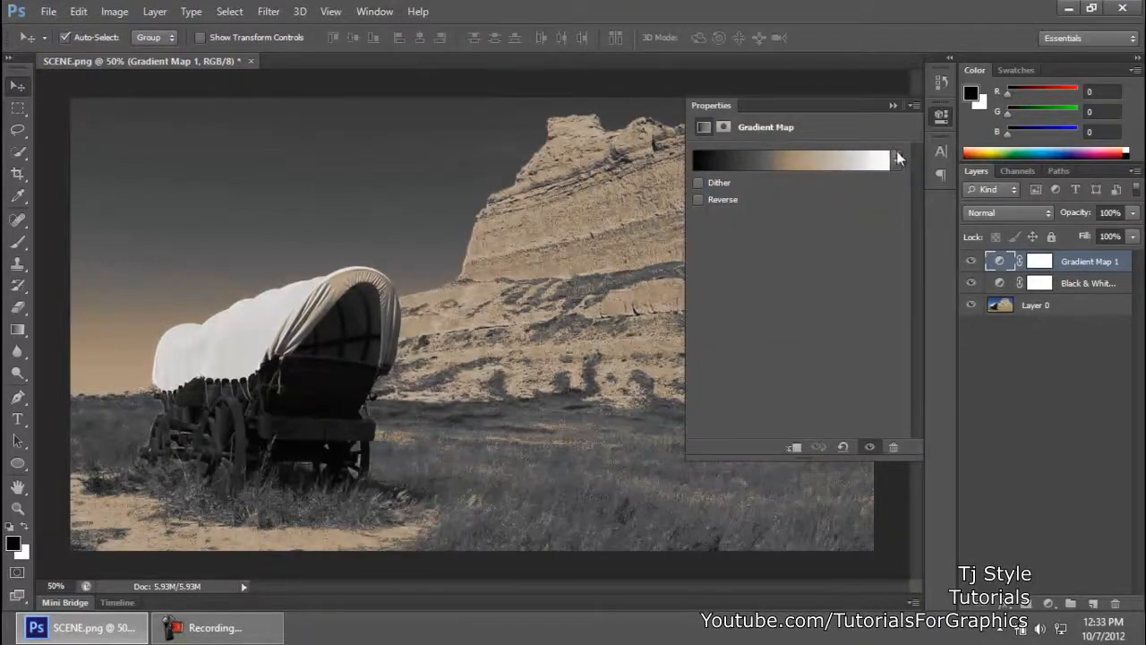
Step: Open the Sepia Midtones gradient for editing and shift its intermediate color stops toward white, with the lightest at 91% and the mid-gray at 44%
click(896, 159)
click(891, 367)
click(882, 160)
drag(849, 126, 1001, 237)
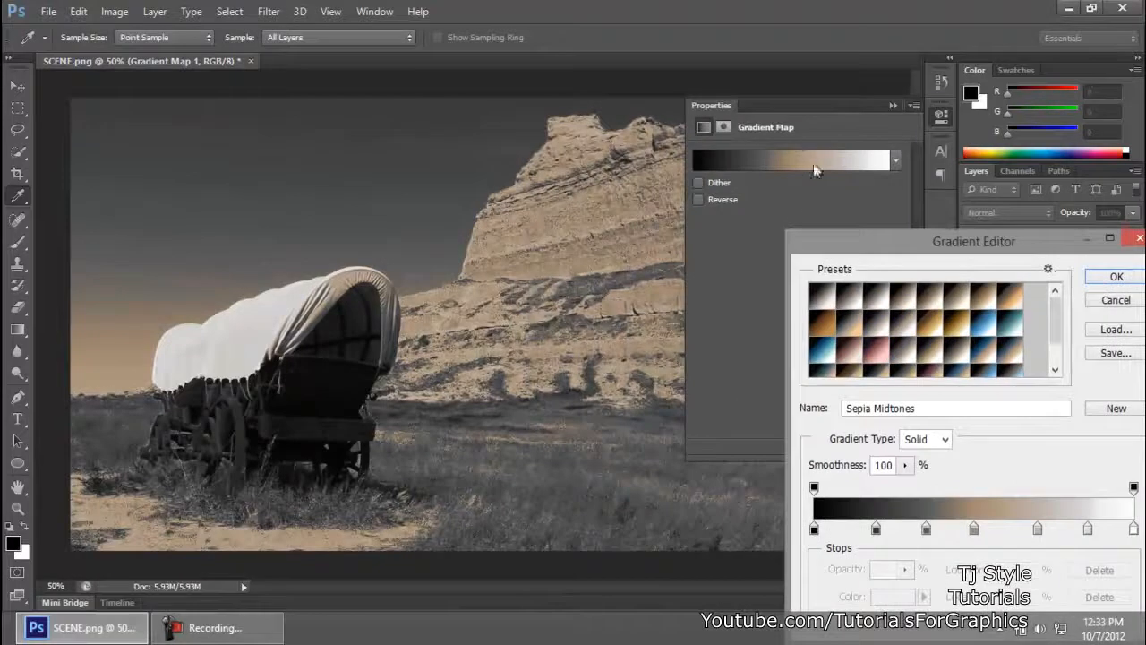
drag(865, 254, 685, 192)
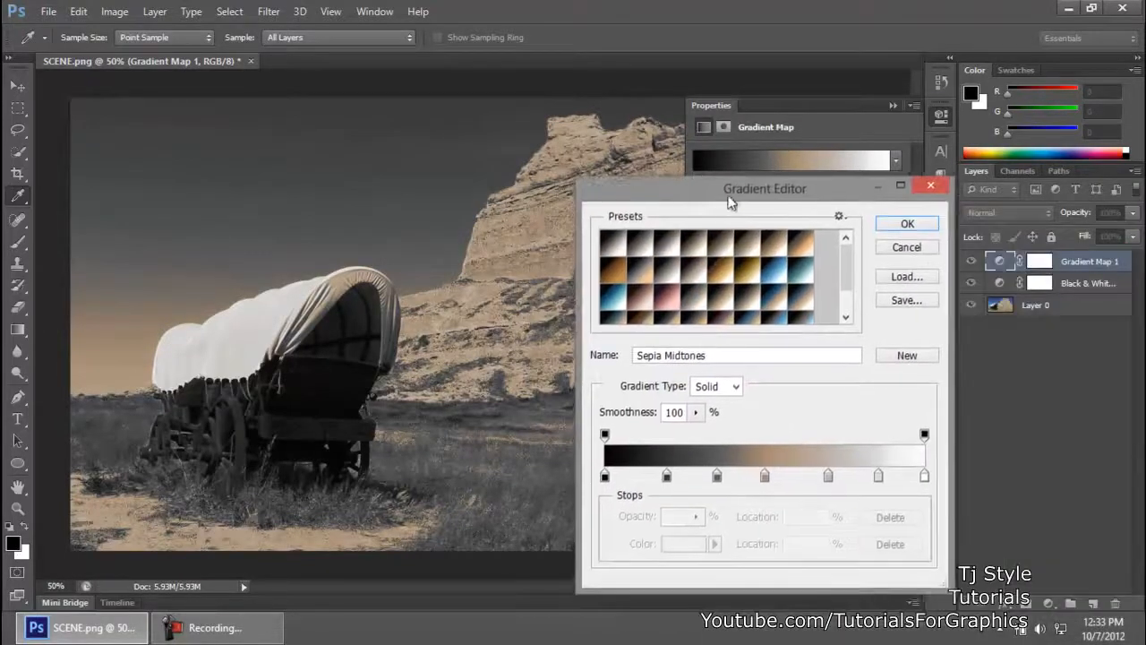
drag(803, 204, 933, 218)
drag(797, 490, 1026, 491)
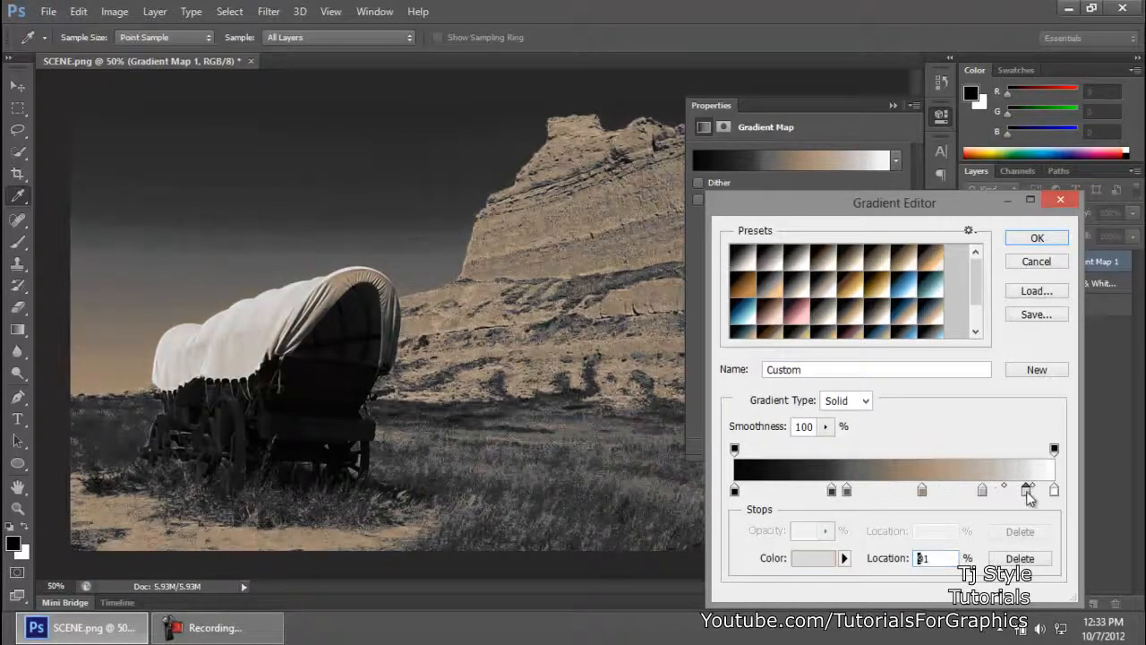
drag(850, 494, 880, 495)
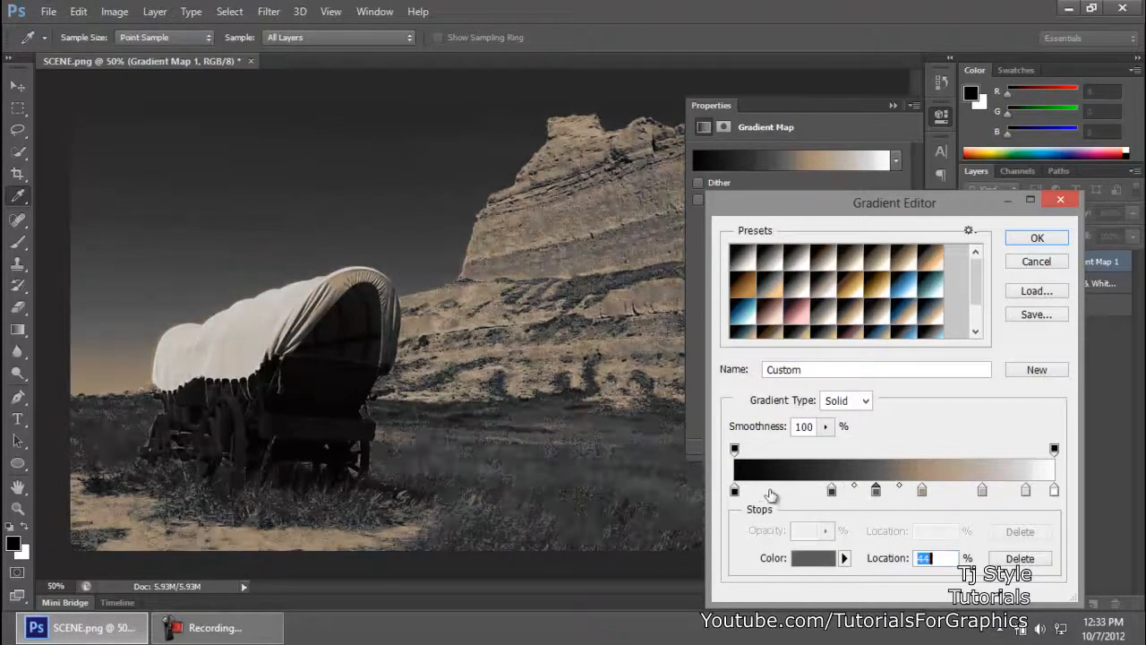
Step: Try a bright red stop (d20707) at 13% near the gradient's dark end and delete that stop
double_click(776, 495)
click(660, 269)
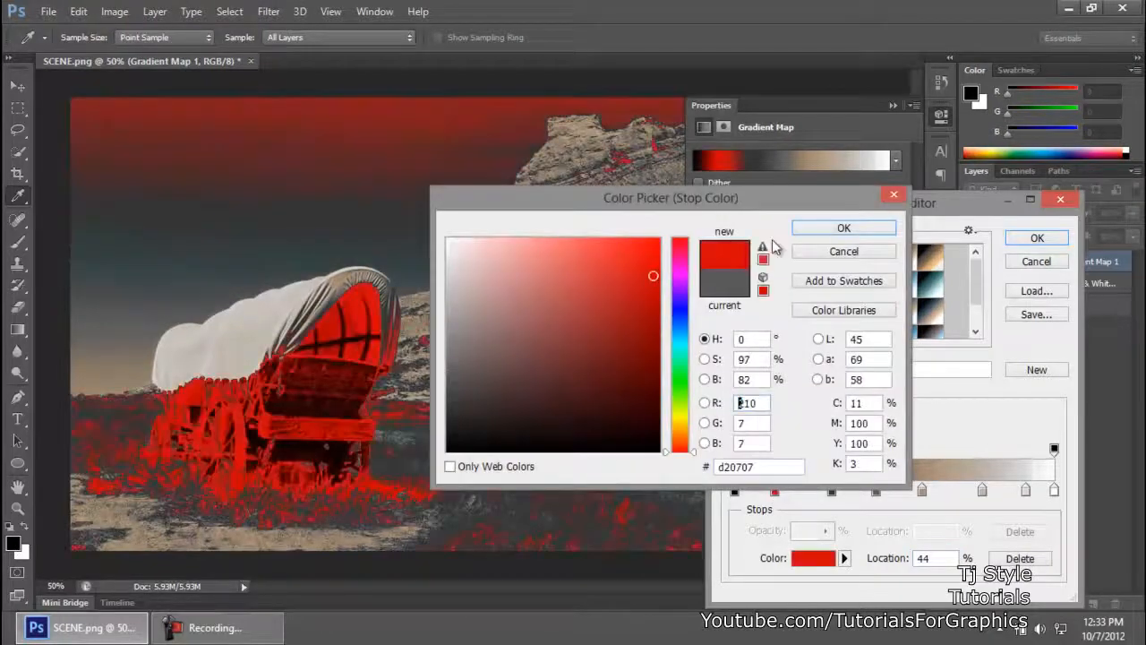
click(844, 228)
drag(777, 498, 771, 499)
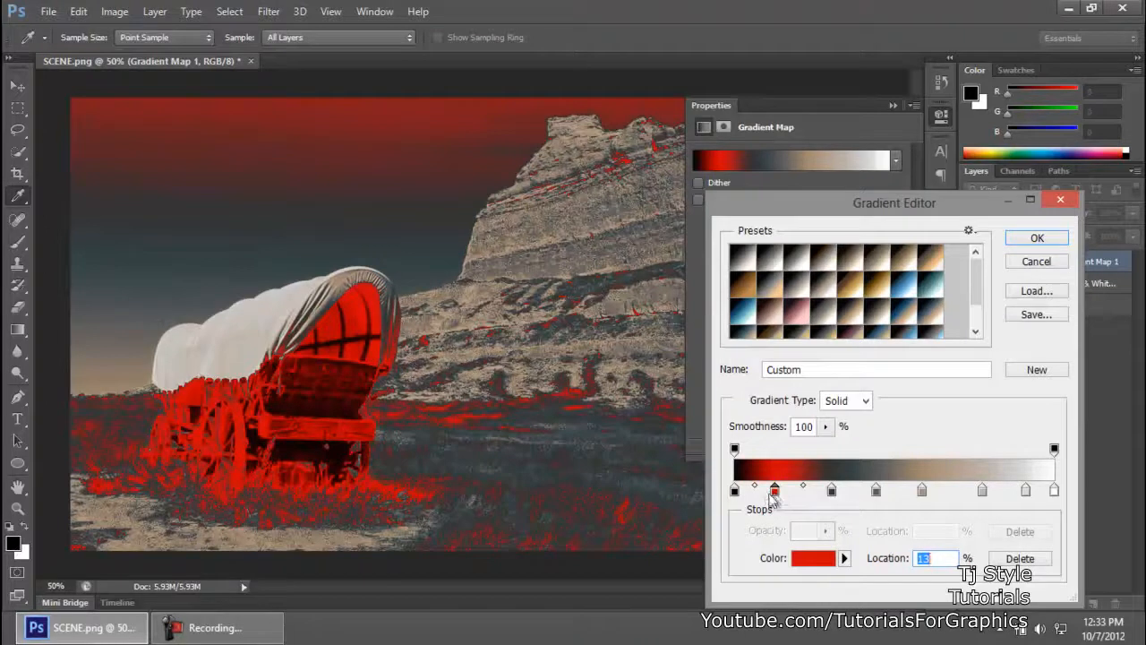
click(1018, 558)
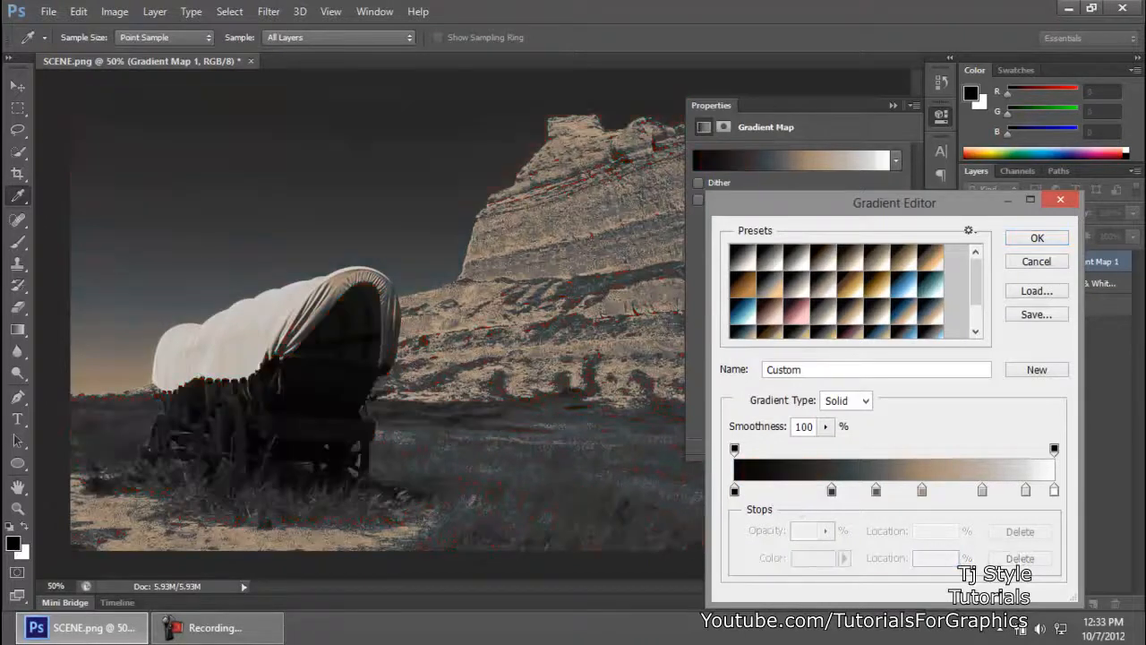
Step: Accept the custom gradient and readjust the Reds, Yellows, Cyans and Blues levels of the Black & White layer, raising the Reds
click(1036, 237)
click(1031, 490)
click(1004, 287)
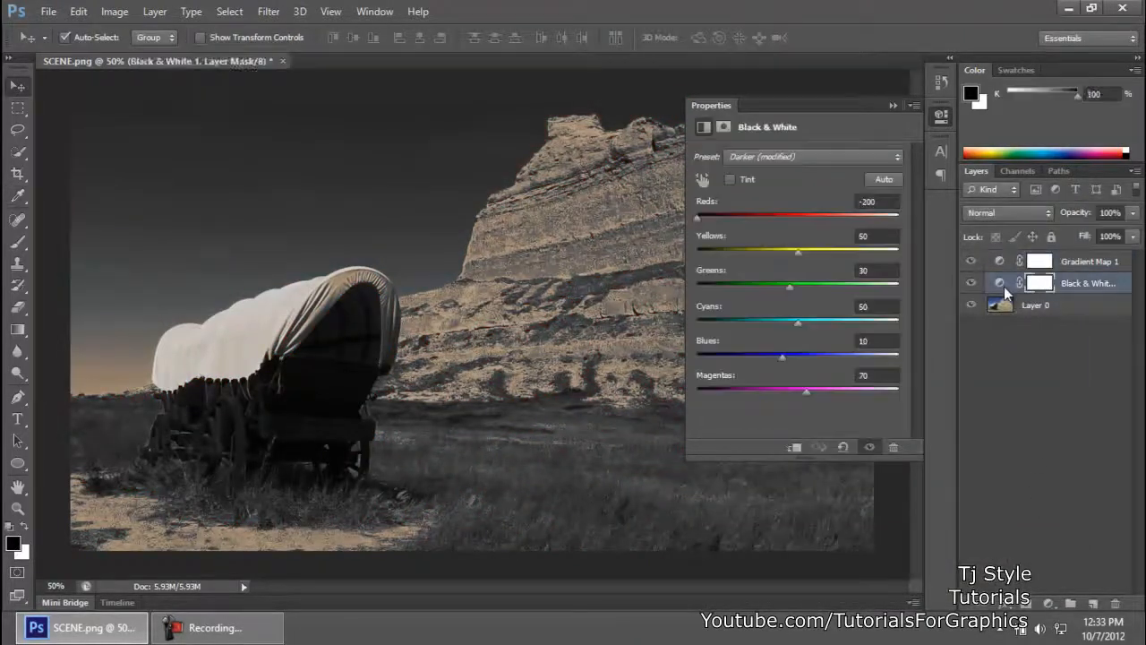
mouse_move(799, 252)
mouse_down()
mouse_move(761, 255)
mouse_move(796, 254)
mouse_up()
drag(697, 217, 739, 218)
drag(797, 322, 770, 355)
click(941, 115)
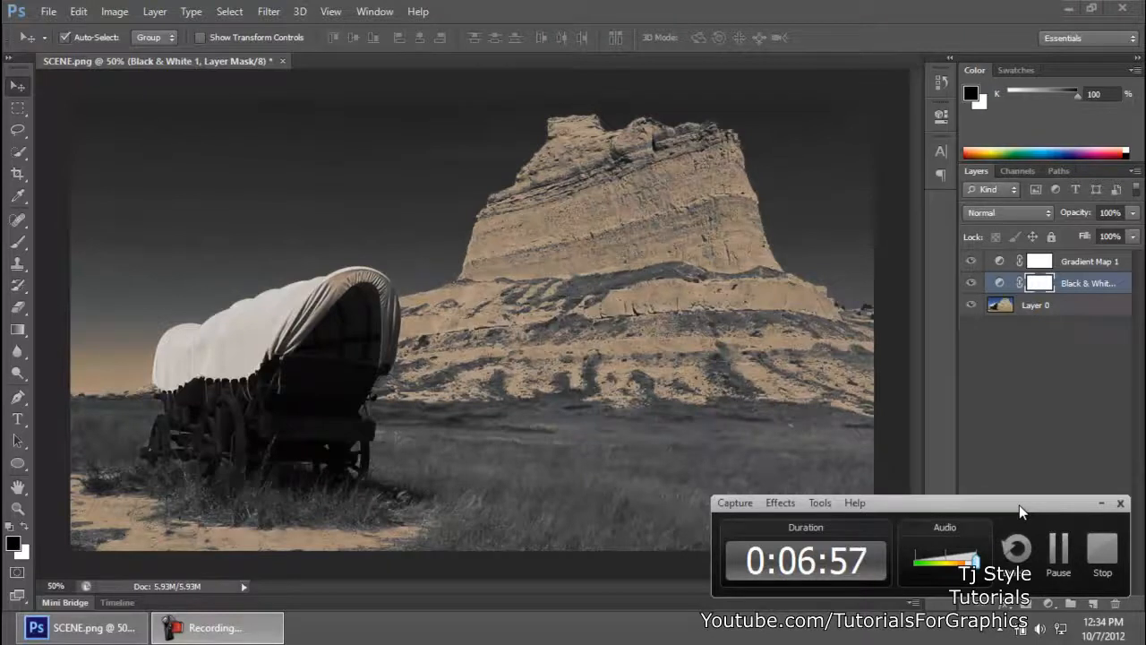
mouse_move(1018, 505)
mouse_down()
mouse_move(997, 478)
mouse_move(1011, 500)
mouse_up()
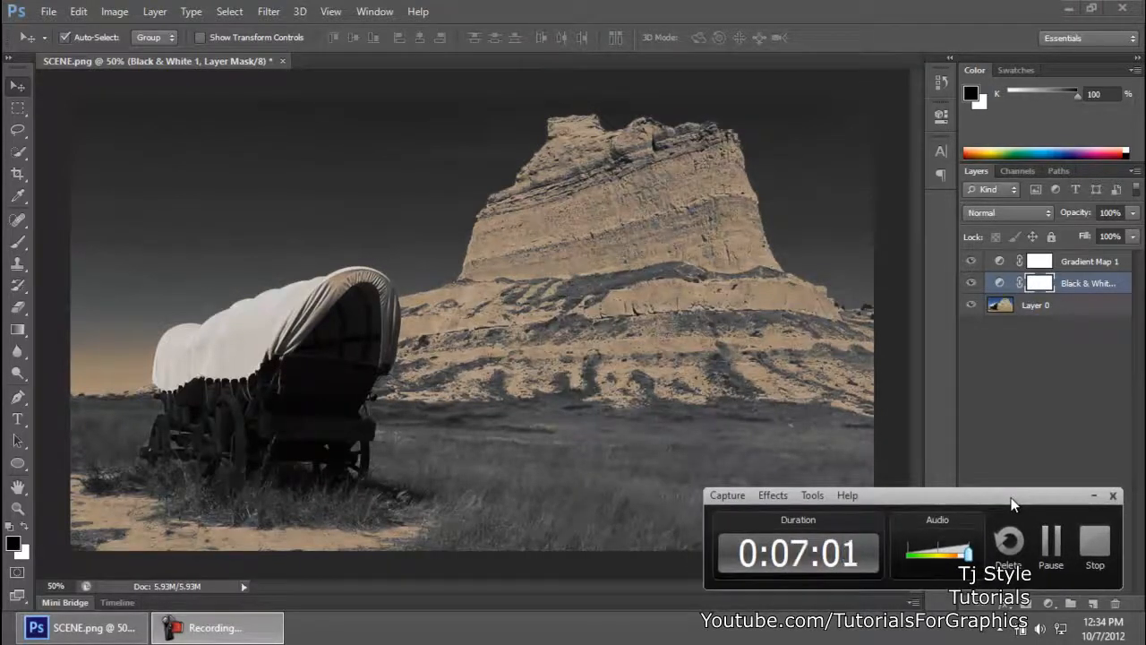